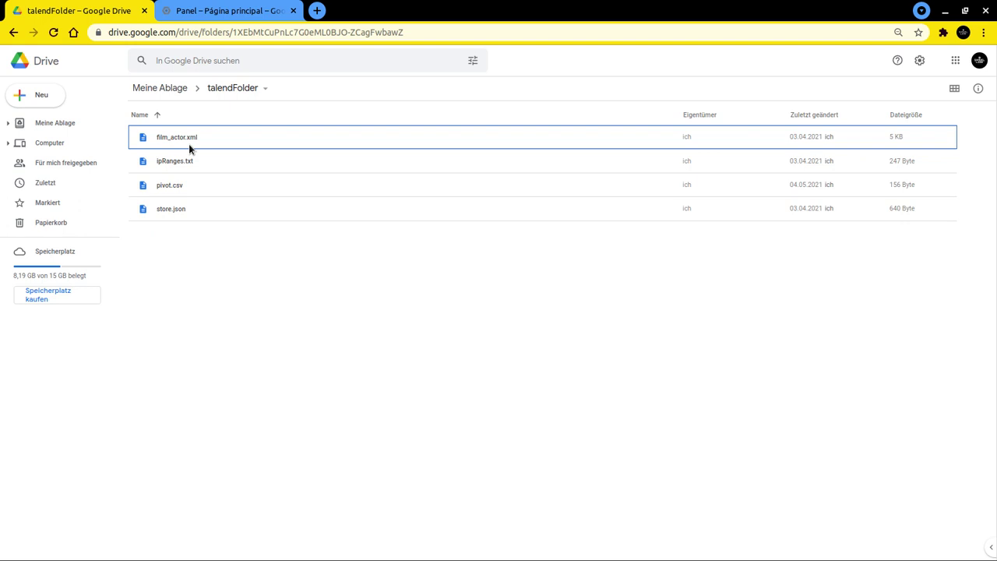
Switch from Google Drive's talendFolder to the Google Cloud Platform console tab
click(223, 13)
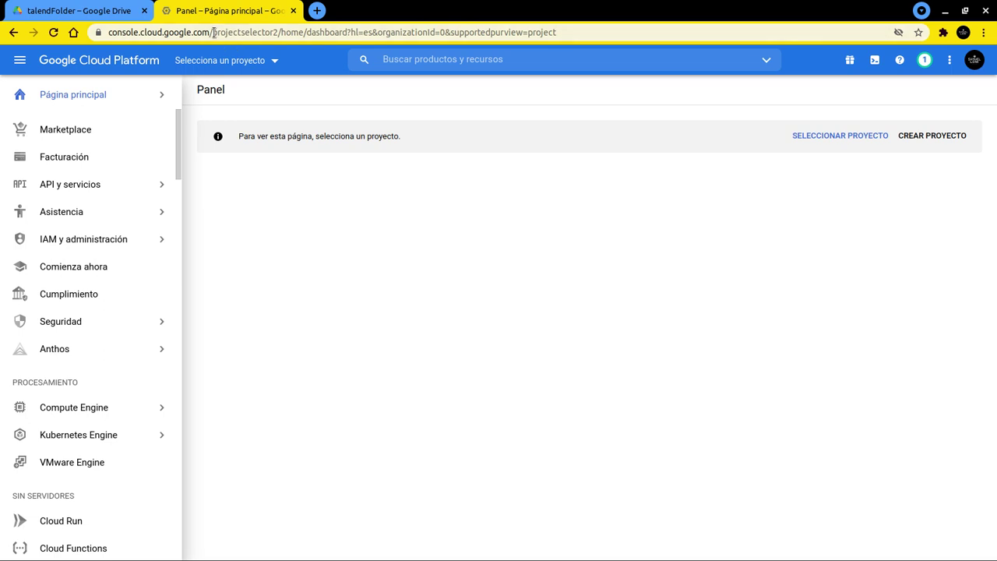
Load console.cloud.google.com and dismiss the deleted-project warning
drag(213, 32, 576, 48)
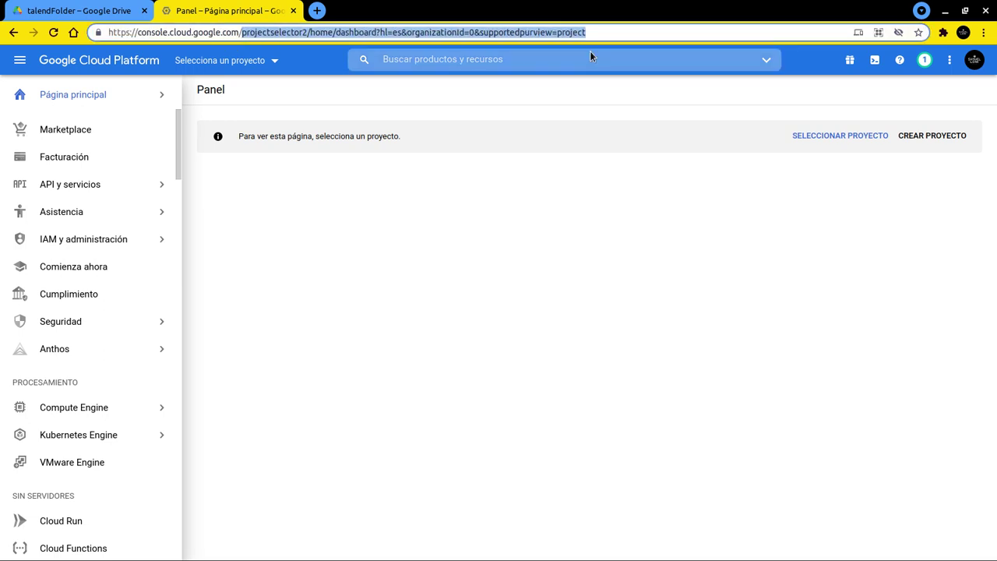
key(BackSpace)
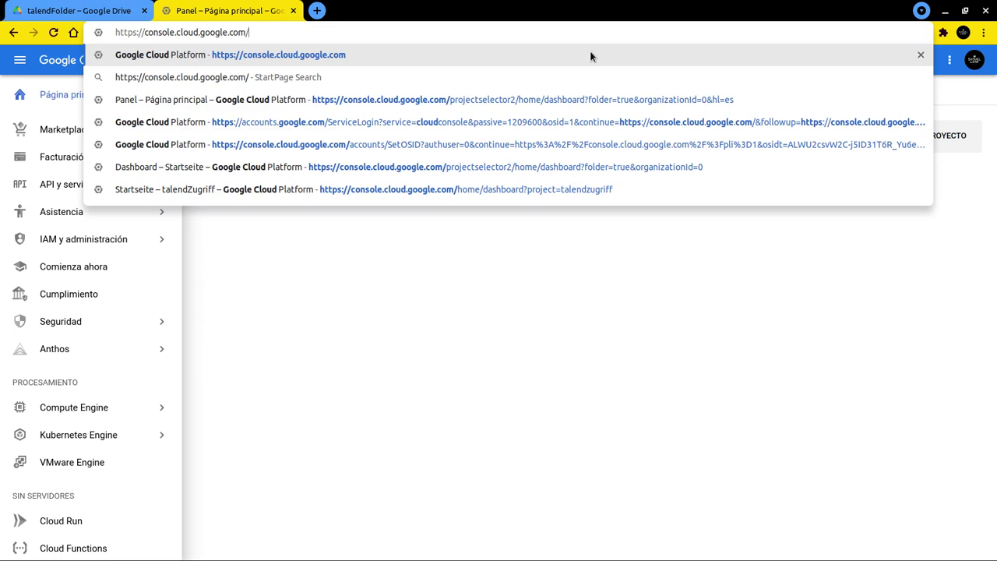
key(Return)
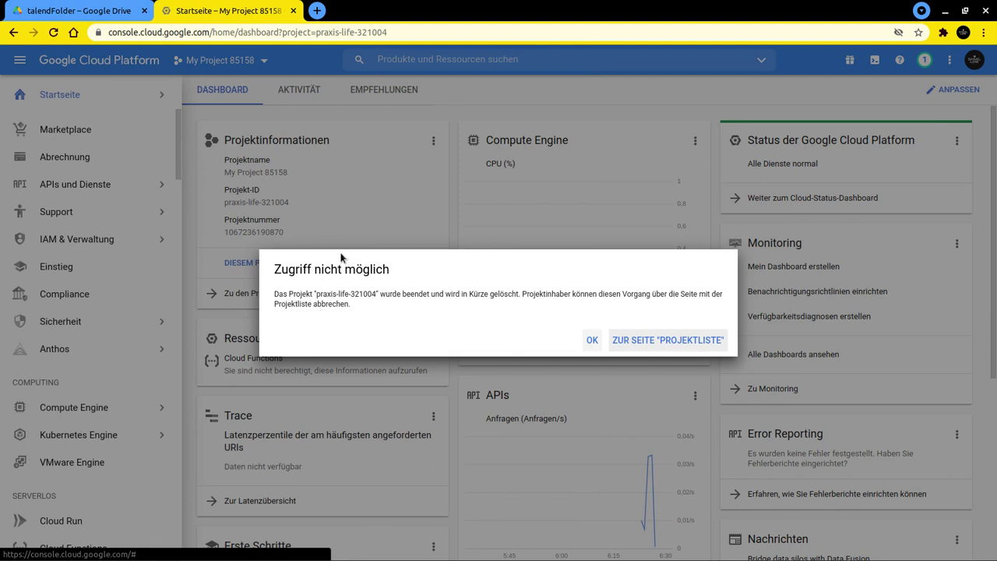
click(580, 337)
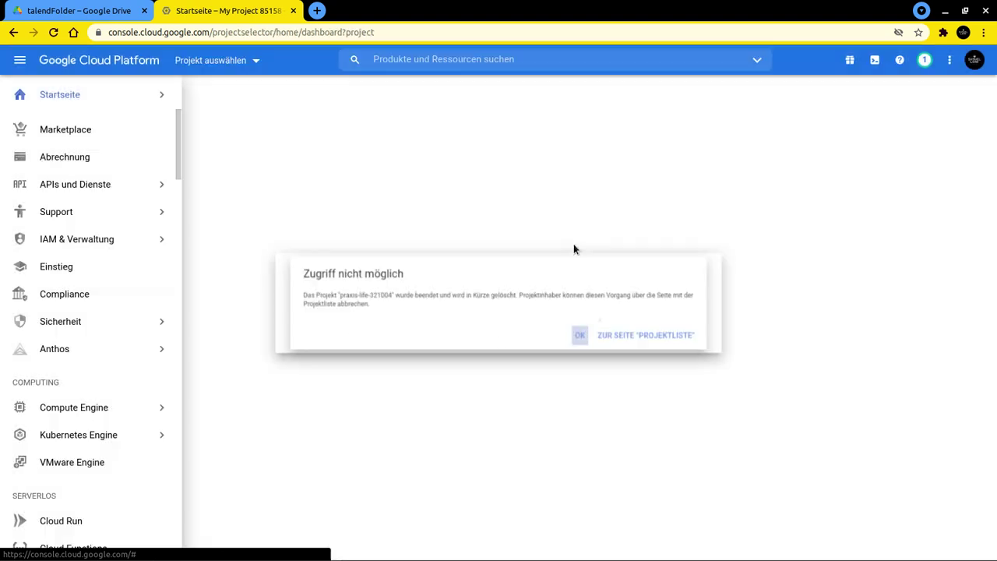
Reload the console in Spanish by appending &hl=es, then begin a new project
click(401, 33)
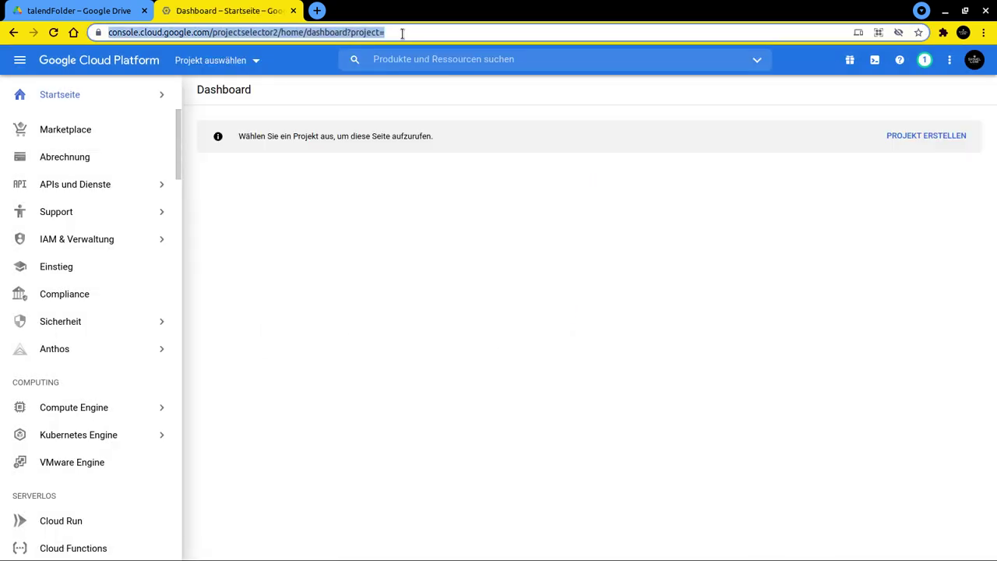
key(End)
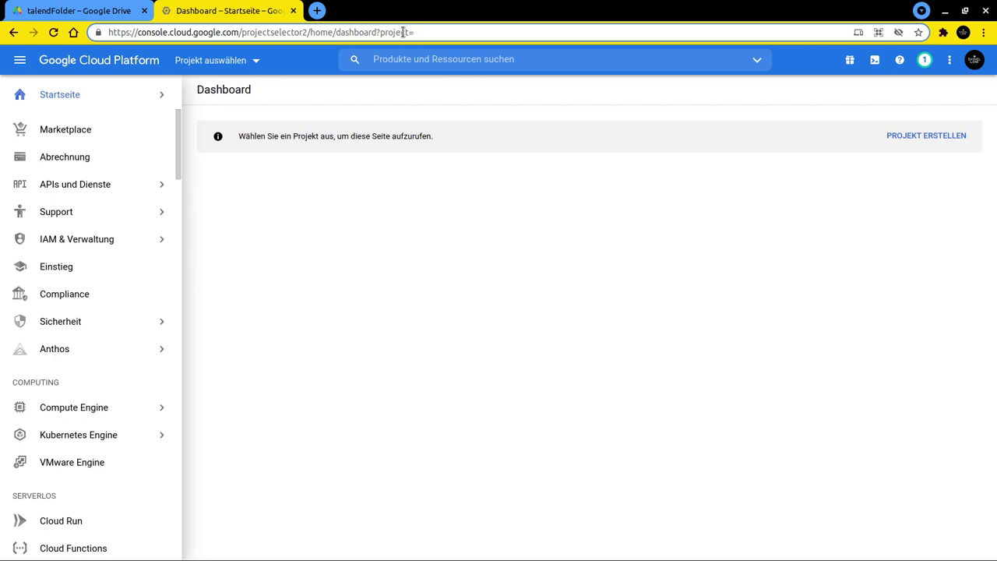
text(&h)
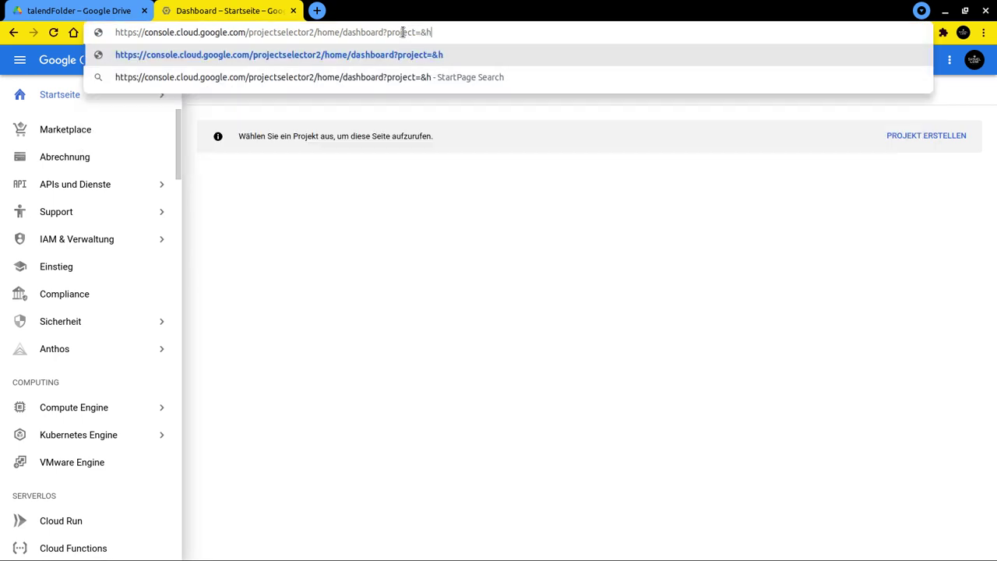
text(ö)
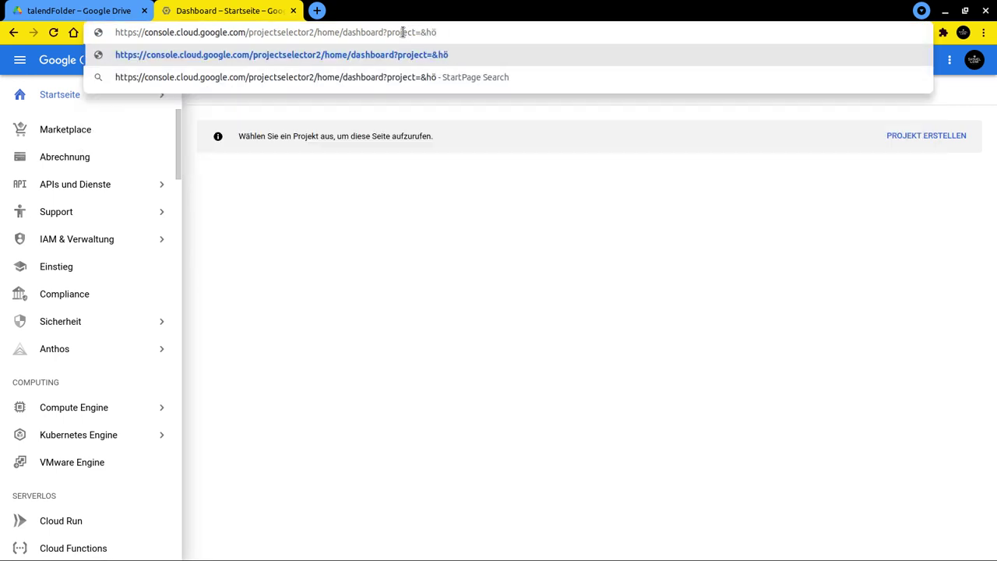
key(BackSpace)
text(l=es)
key(Return)
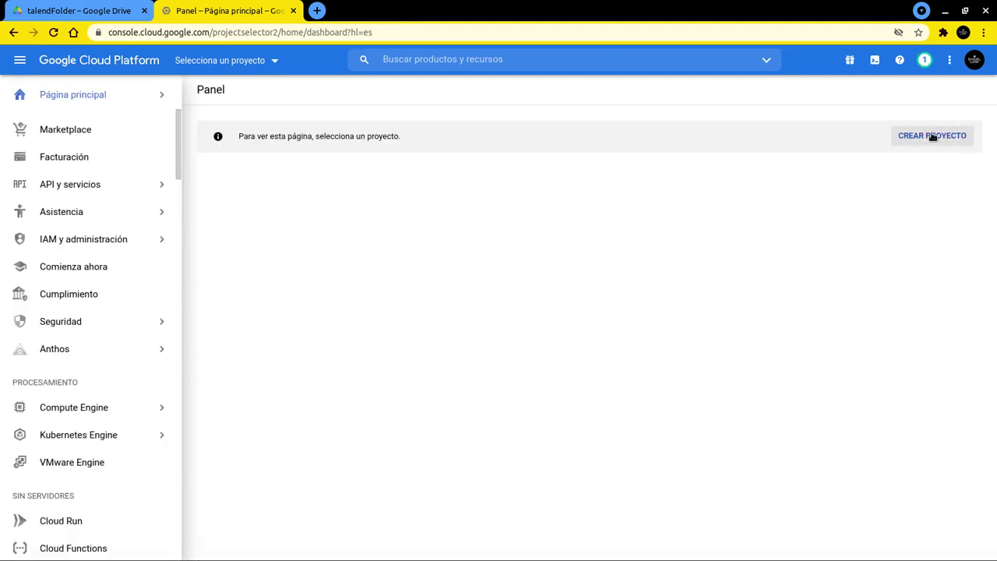
click(932, 136)
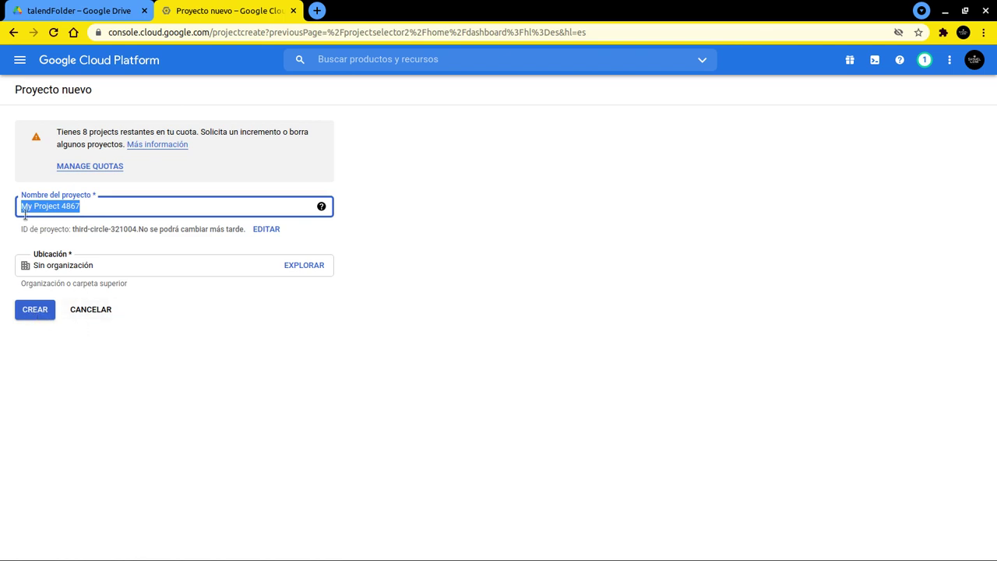
Create the project with its default name My Project 4867
click(37, 312)
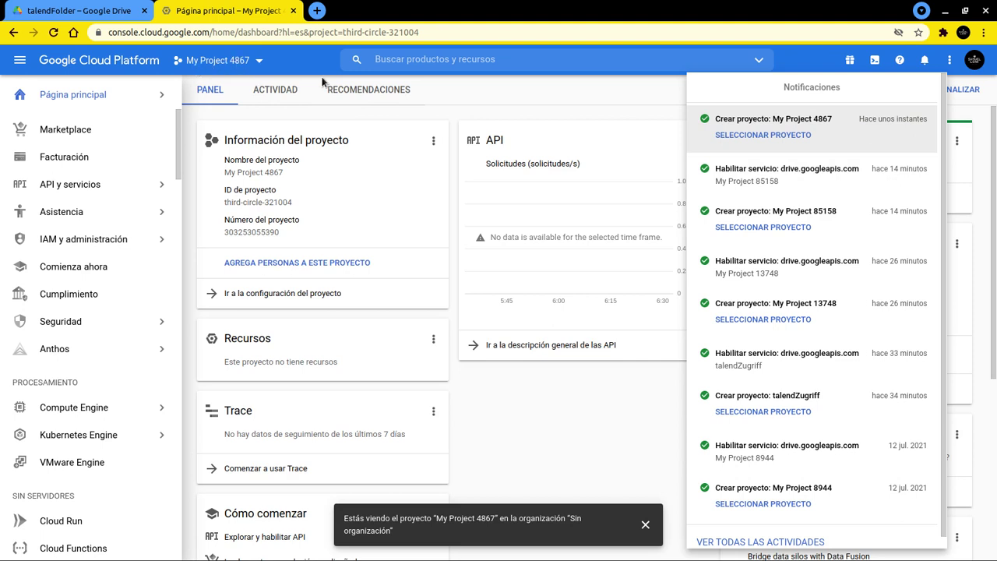
Go to APIs & Services and open the API library
click(465, 96)
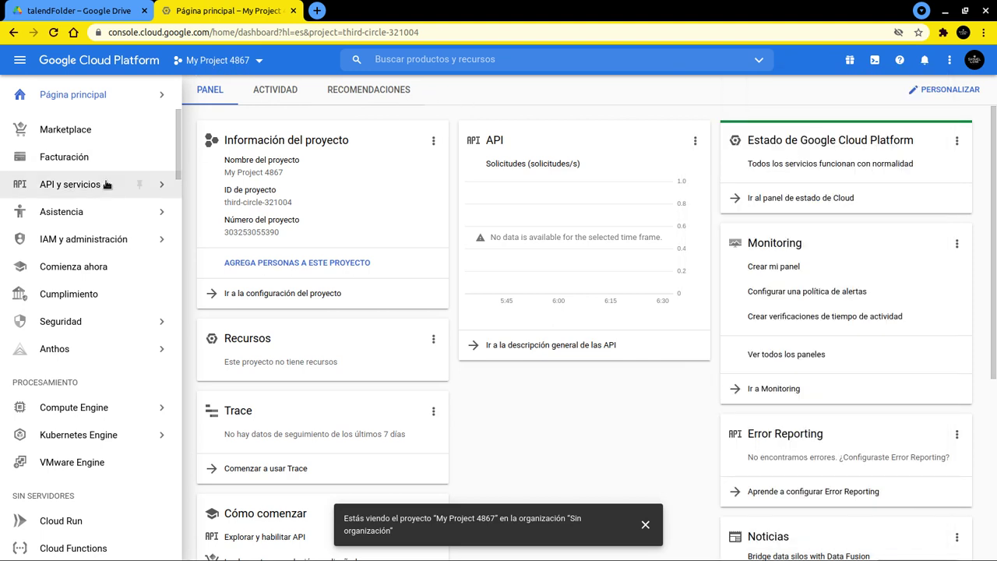
mouse_move(62, 194)
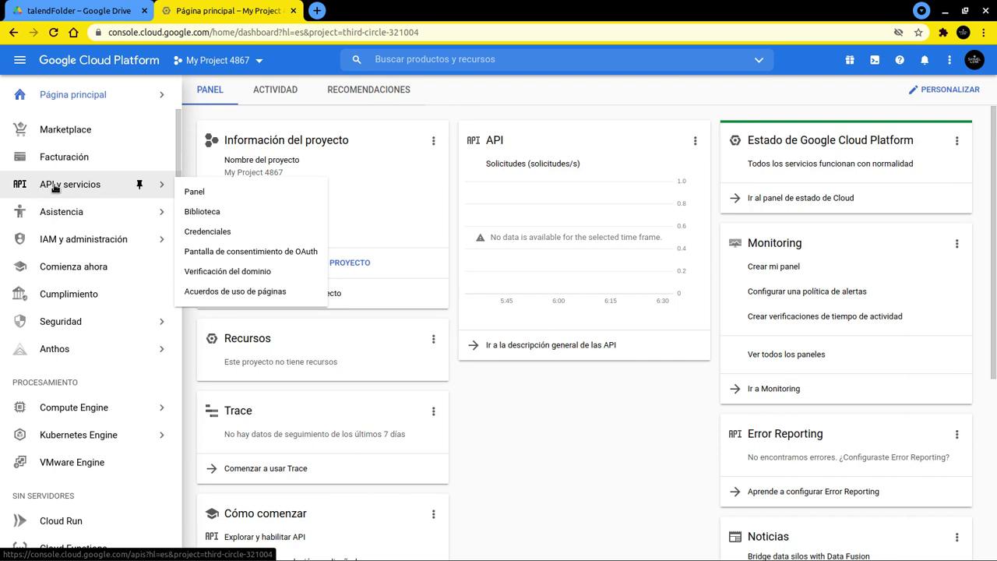
click(55, 188)
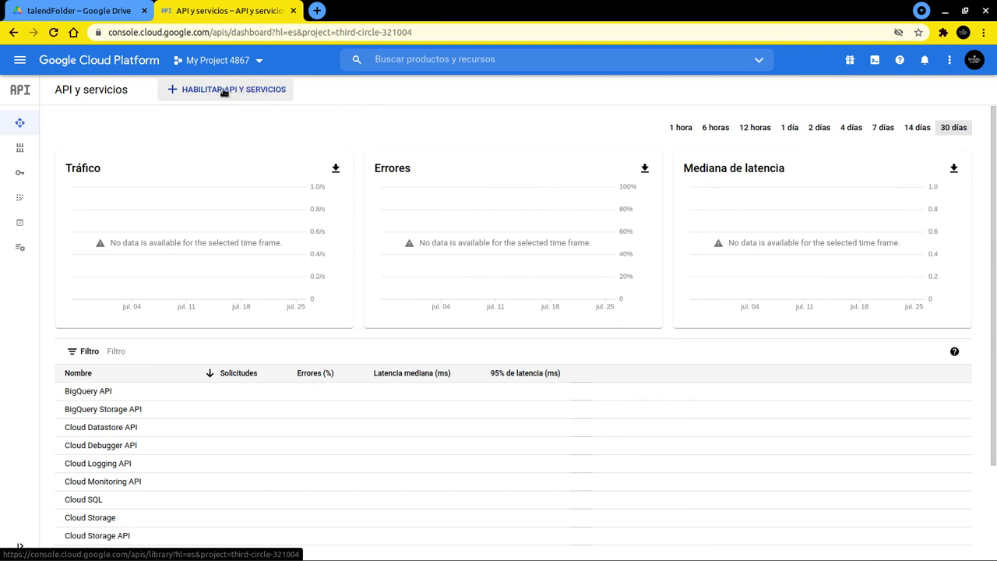
click(223, 91)
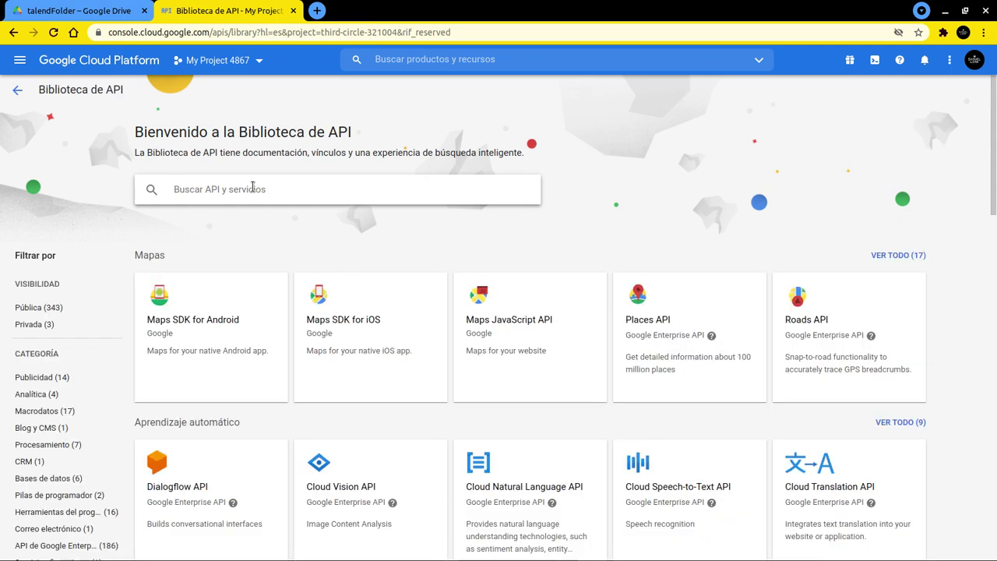
Search the library for 'drive' and open the Google Drive API page
click(253, 186)
text(d)
key(Return)
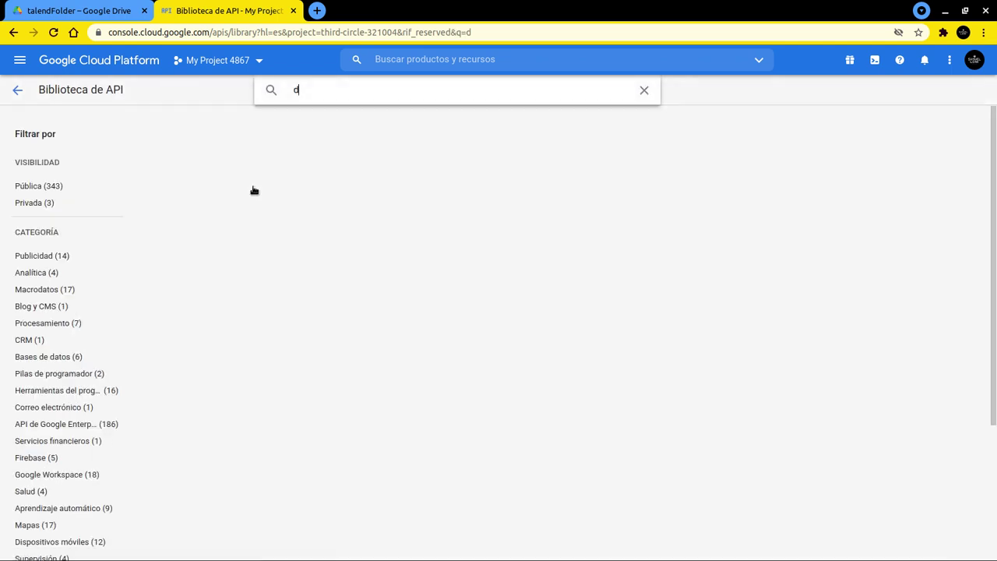
text(ive)
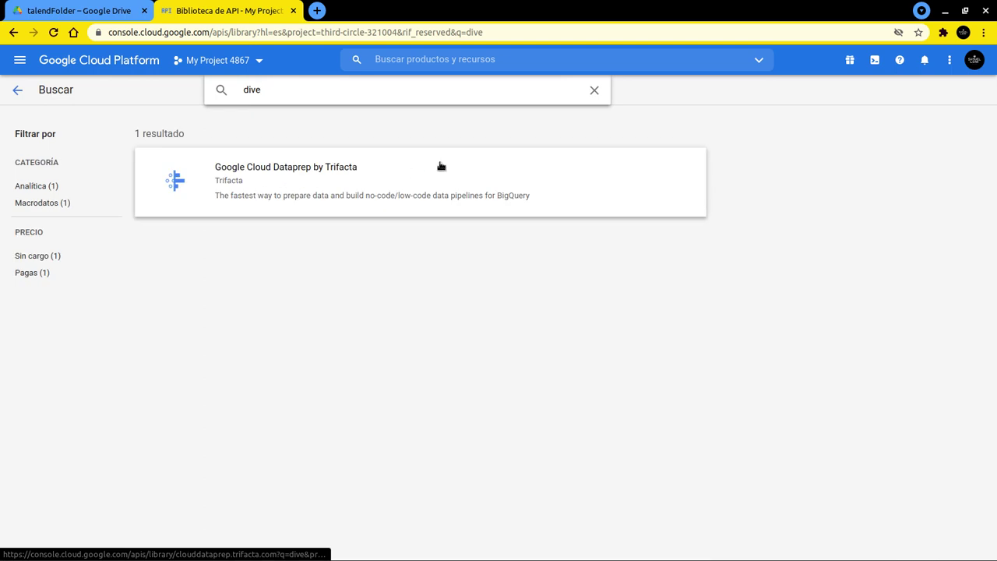
text(r)
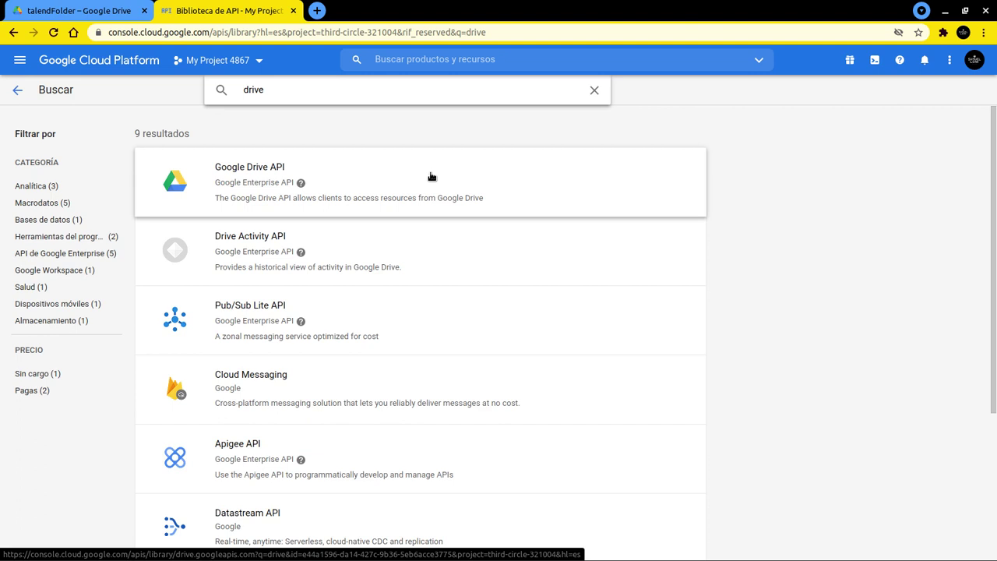
click(431, 177)
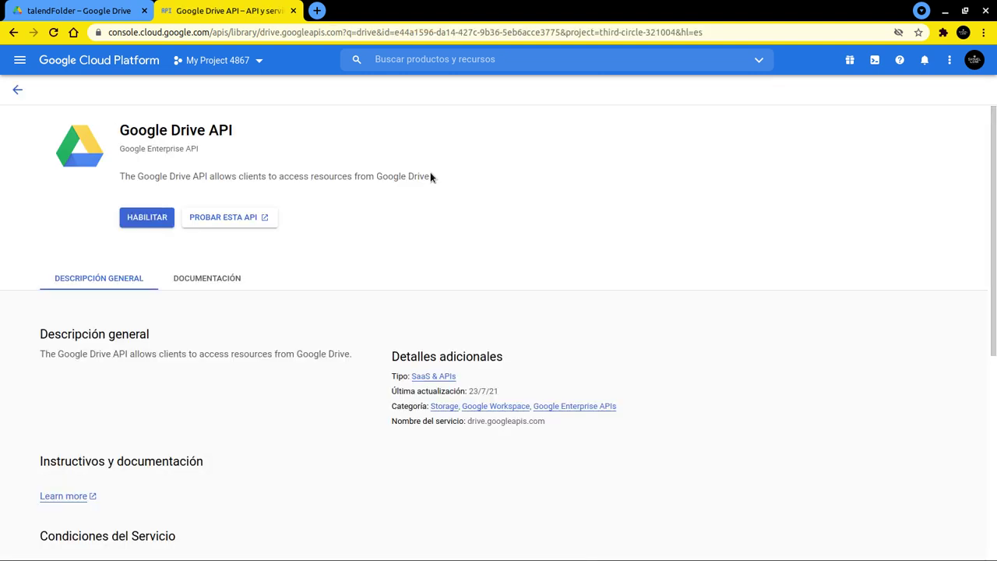
Enable the Google Drive API, go to Credentials, and begin OAuth consent screen setup
click(159, 217)
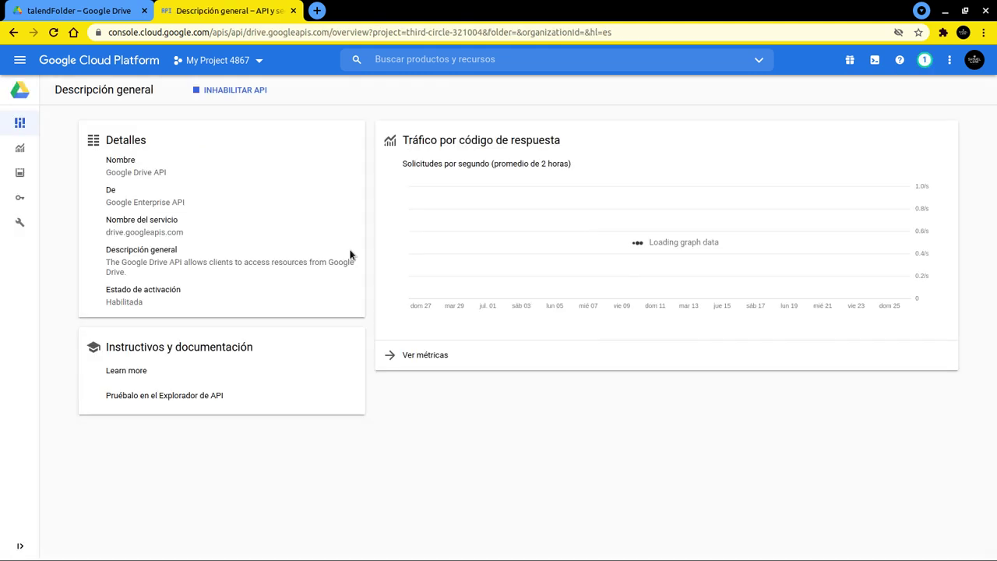
mouse_move(21, 200)
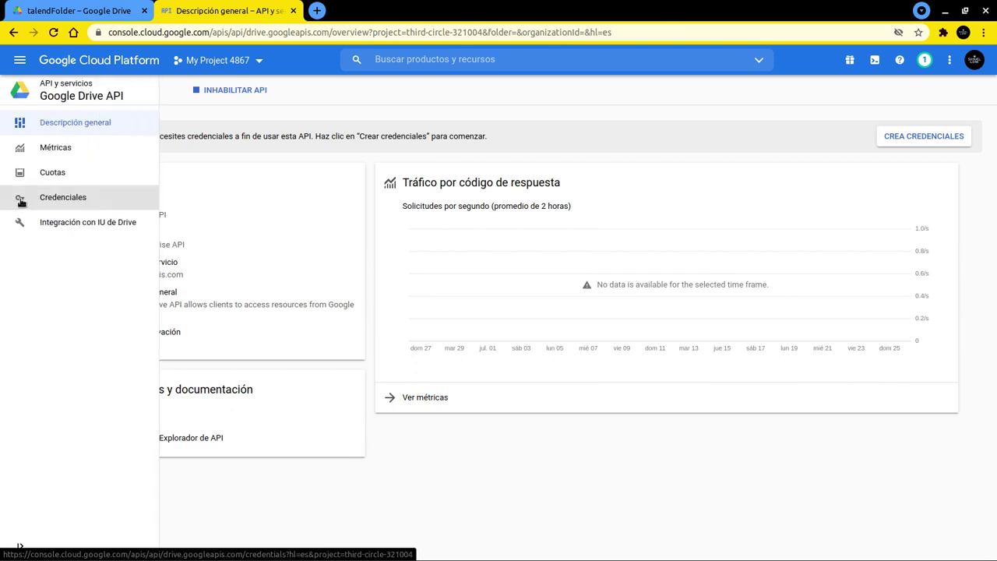
click(21, 200)
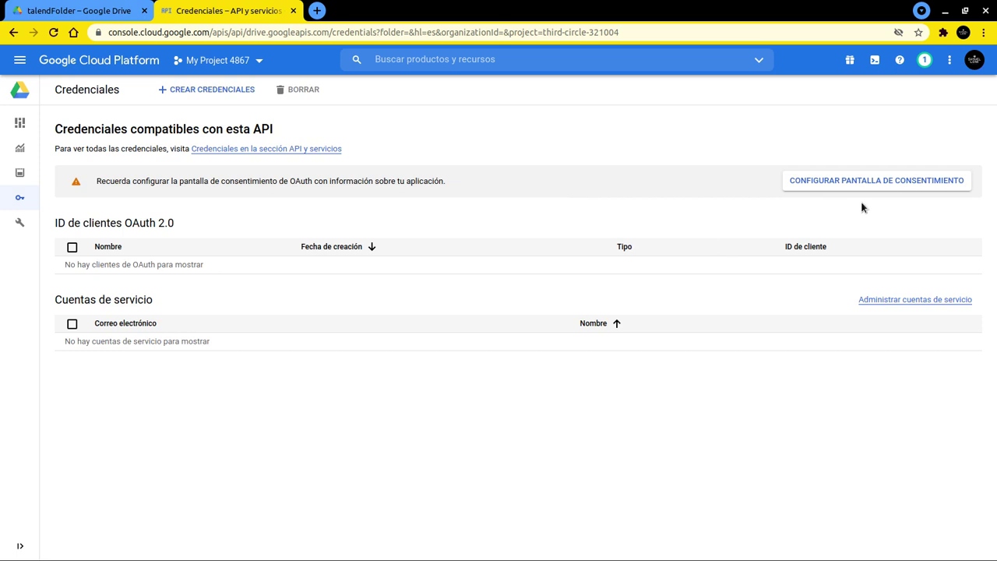
click(898, 184)
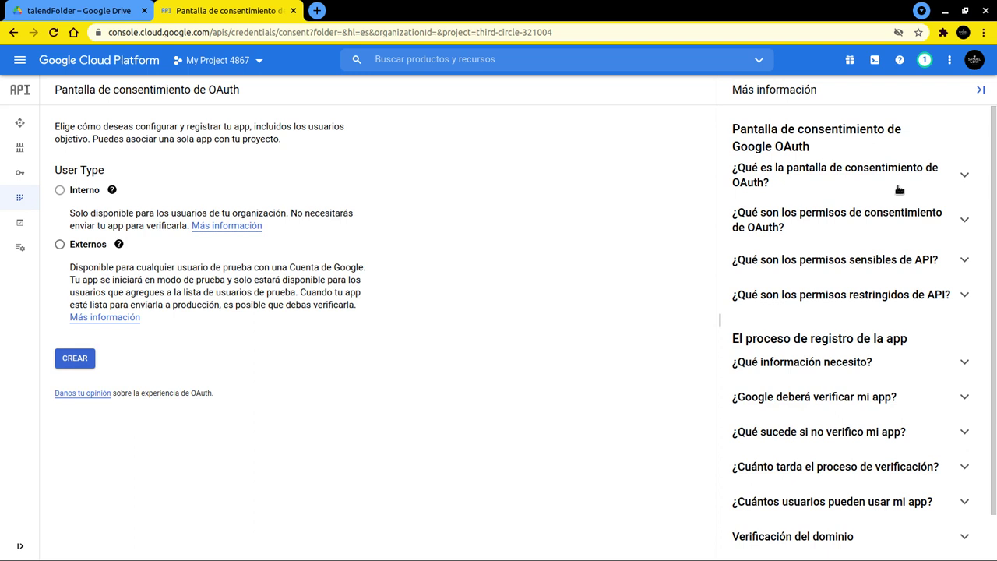
Choose External user type and name the app 'Talend client' with the account's support e-mail
click(60, 246)
click(75, 359)
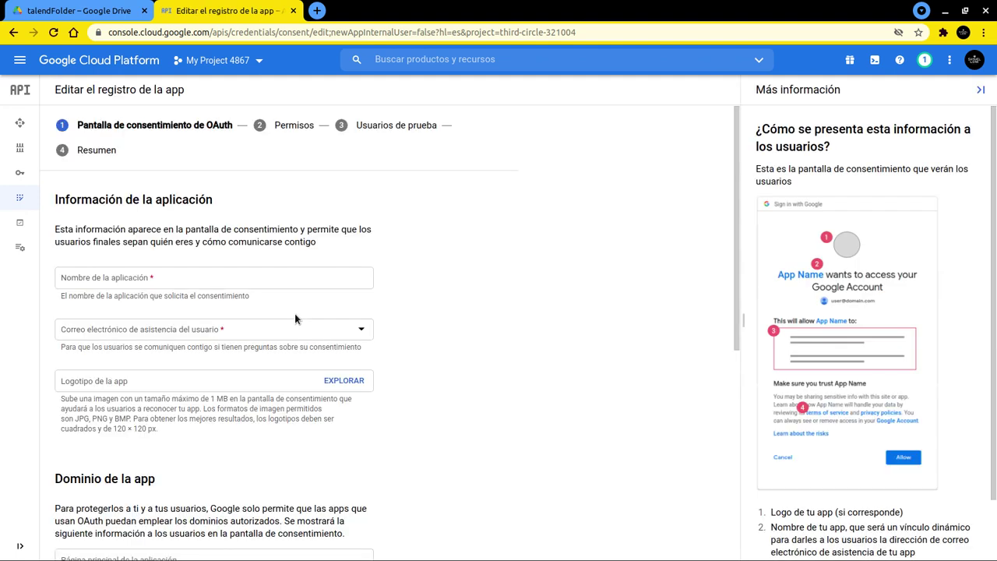
click(141, 277)
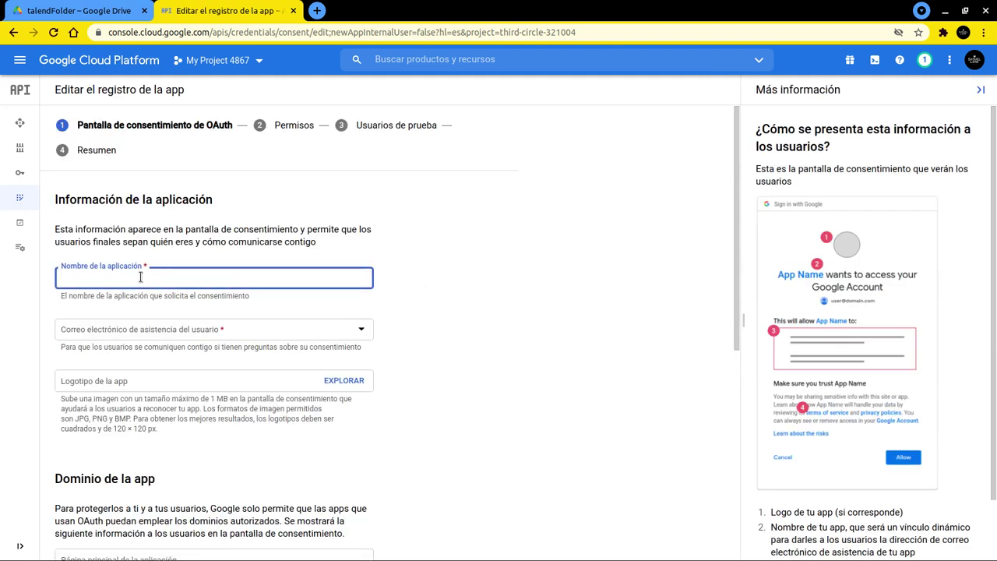
text(ta)
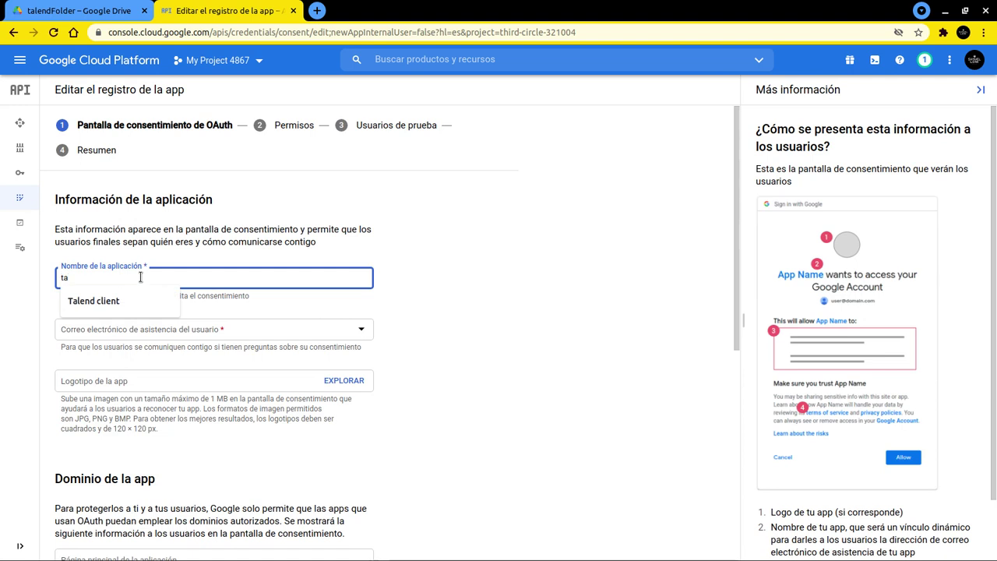
key(Down)
key(Return)
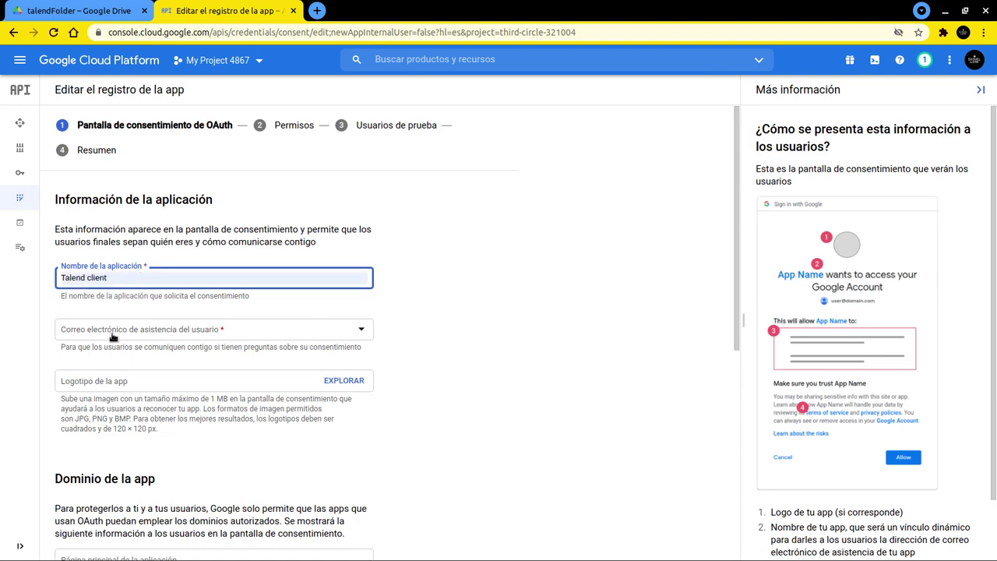
click(114, 335)
click(90, 340)
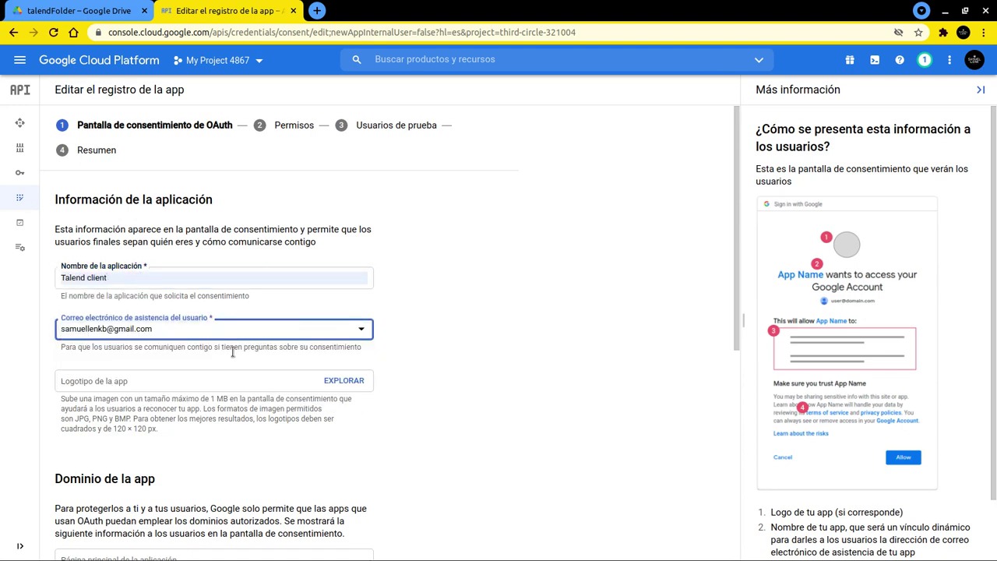
Enter the developer contact e-mail and save the app information
scroll(462, 367, down, 2)
scroll(461, 366, down, 3)
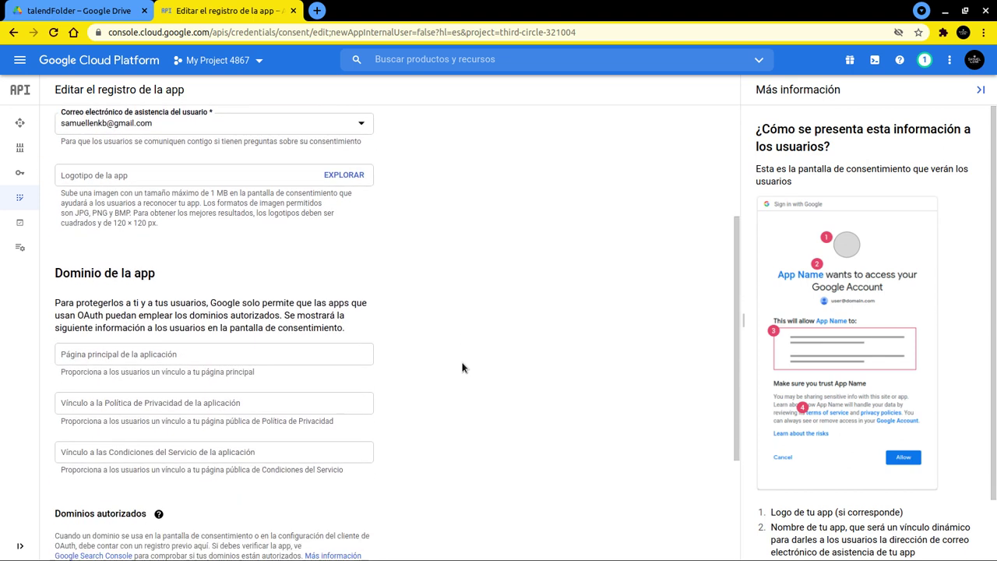
scroll(281, 475, down, 1)
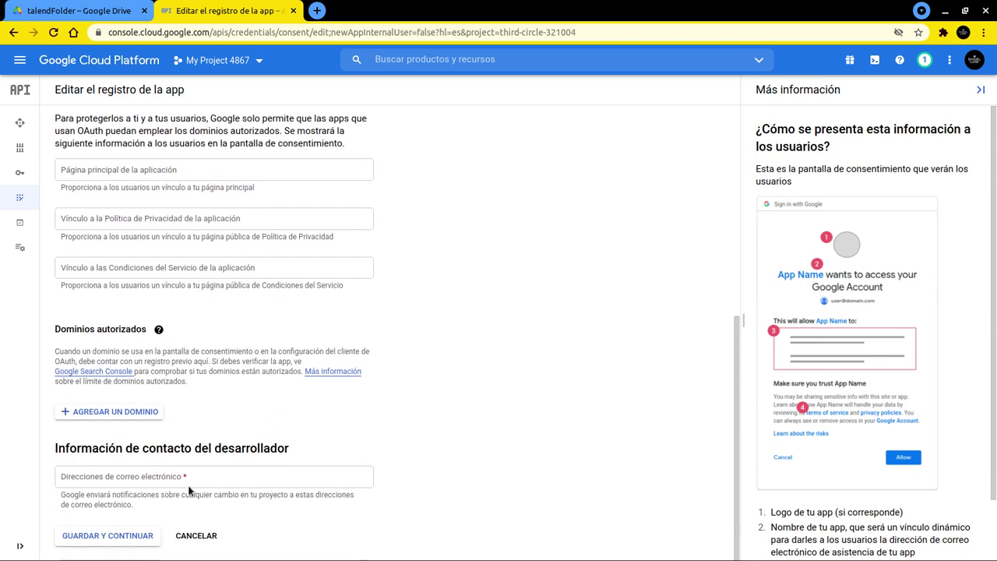
click(154, 480)
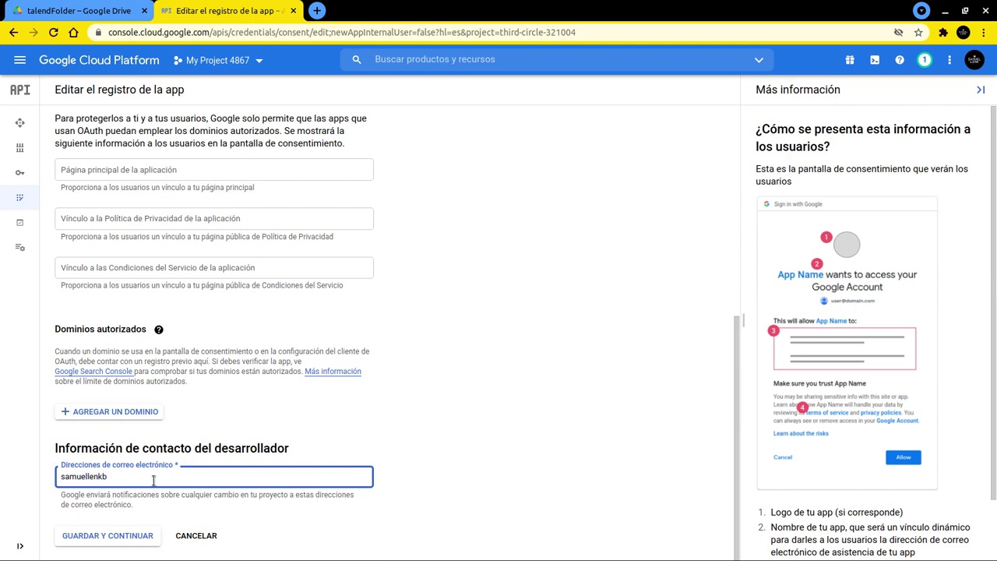
click(120, 540)
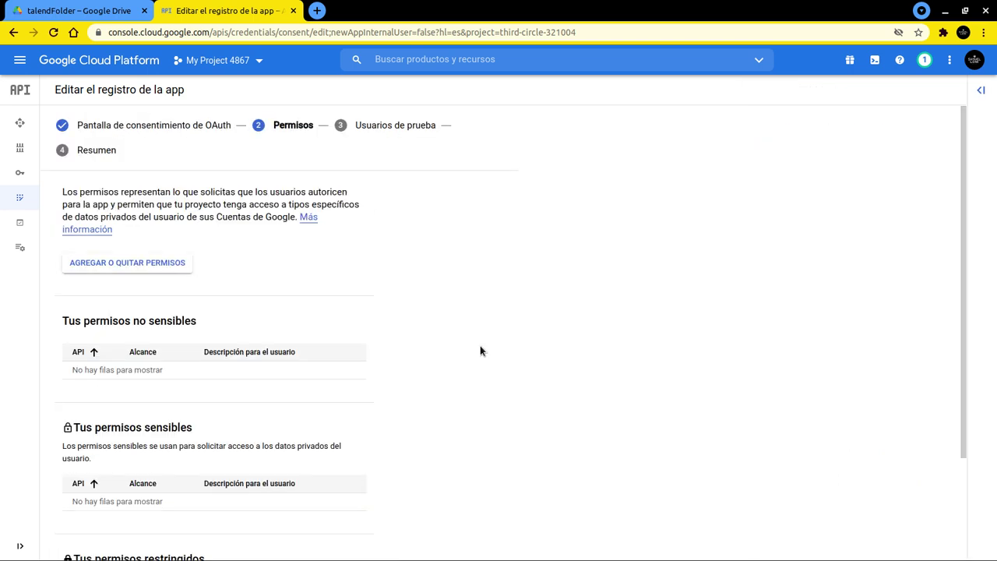
Continue past Scopes and Test users to the summary, then return to the dashboard
scroll(480, 351, down, 3)
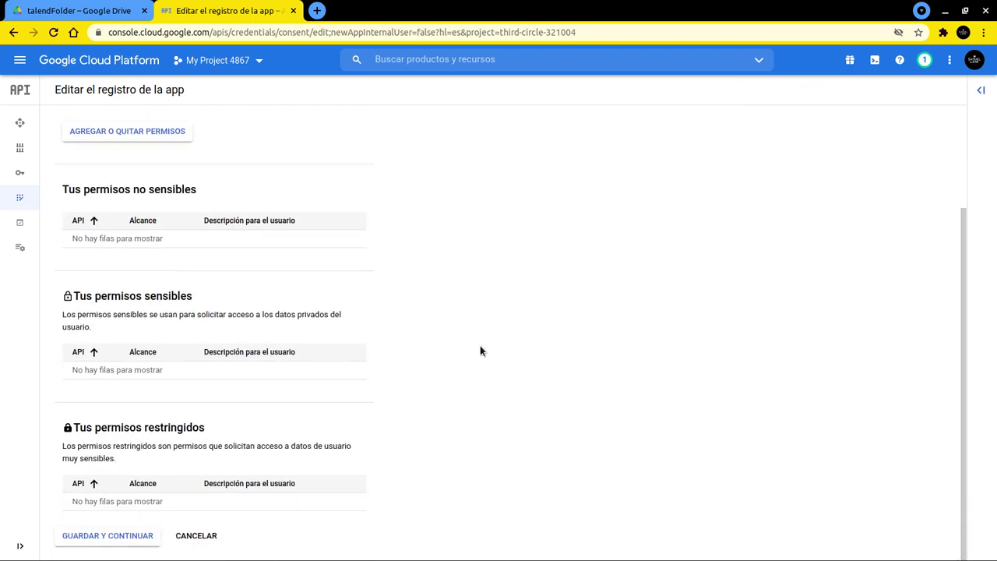
click(134, 536)
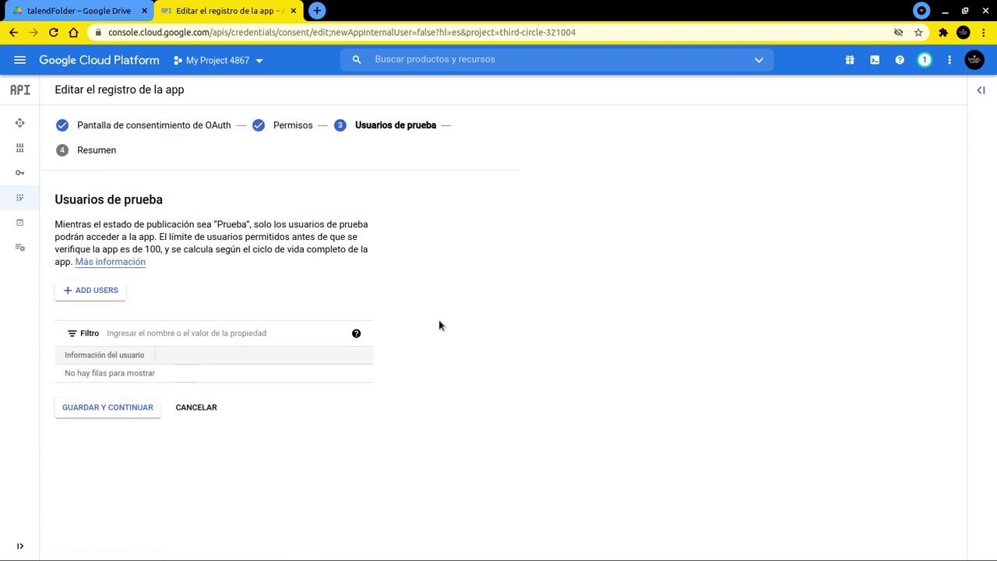
click(130, 413)
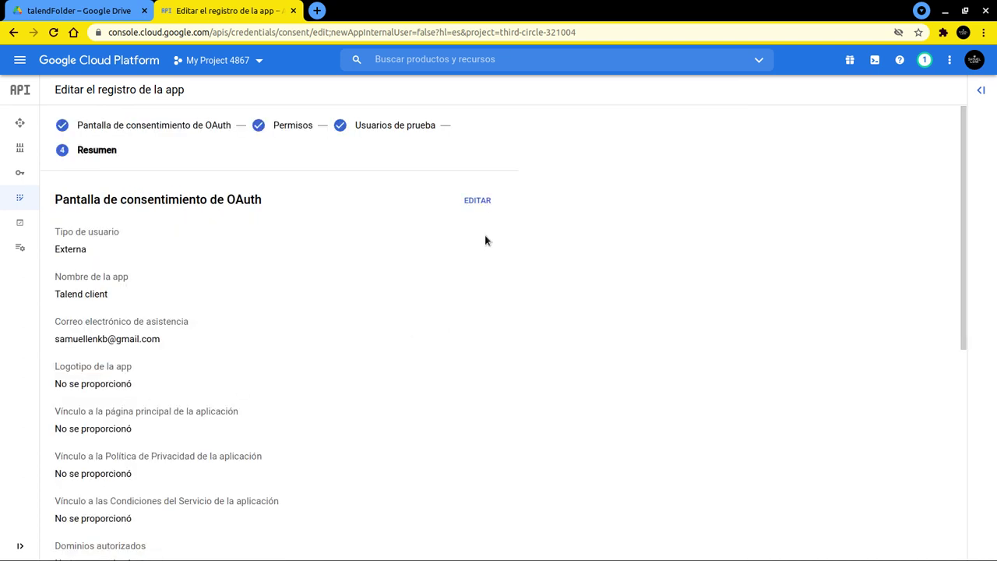
scroll(484, 240, down, 5)
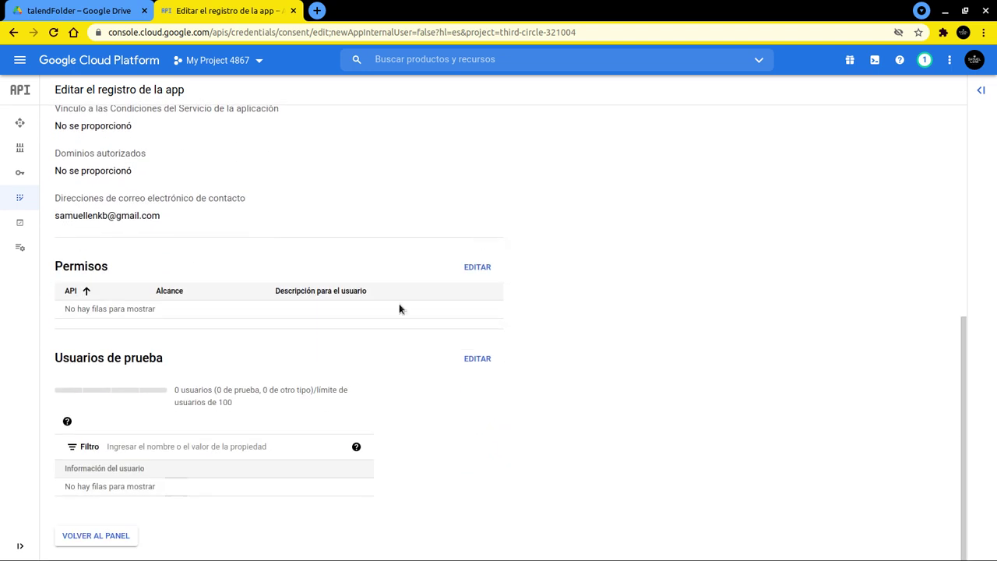
click(112, 536)
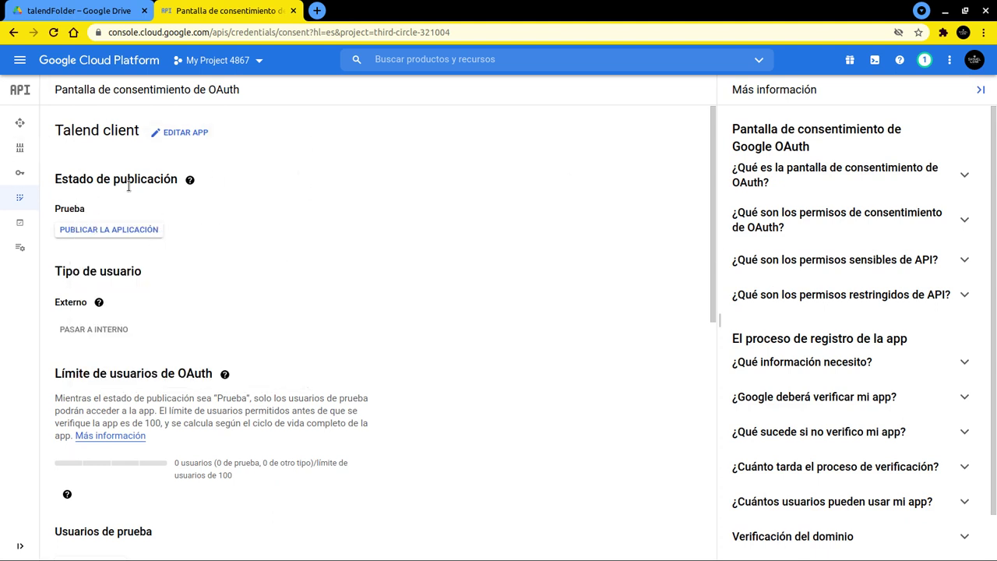
Publish Talend client to production and open the Credentials page
click(119, 233)
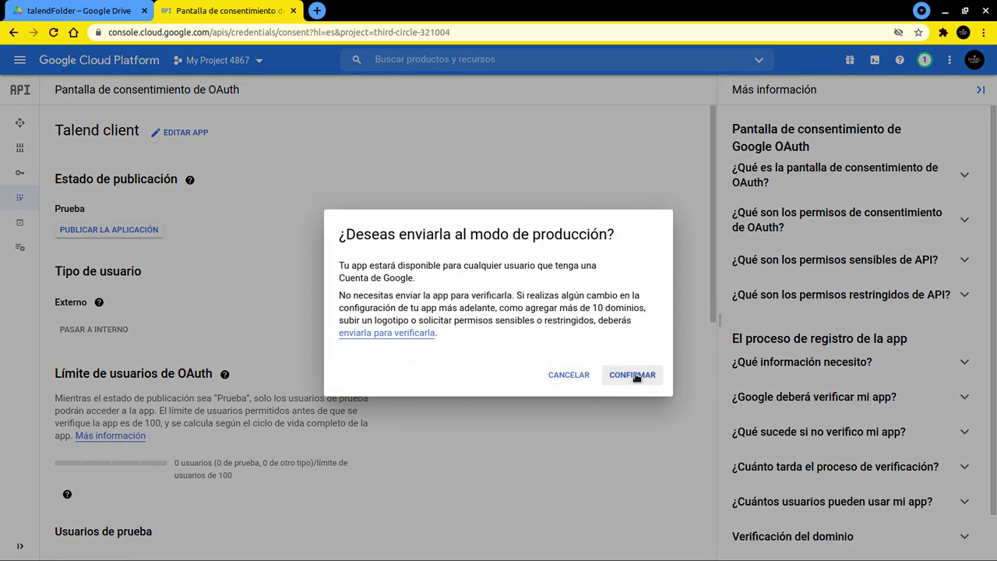
click(634, 375)
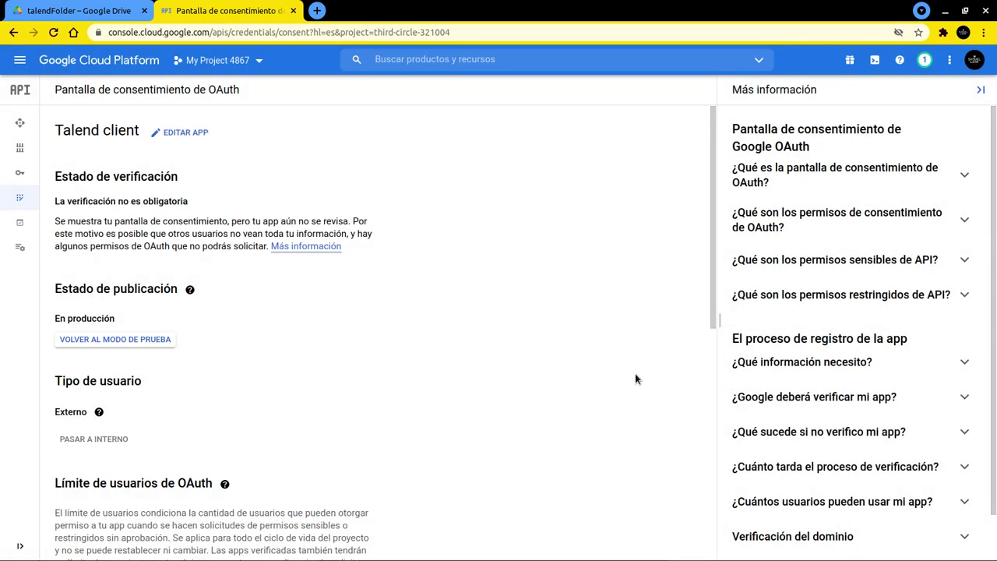
click(19, 173)
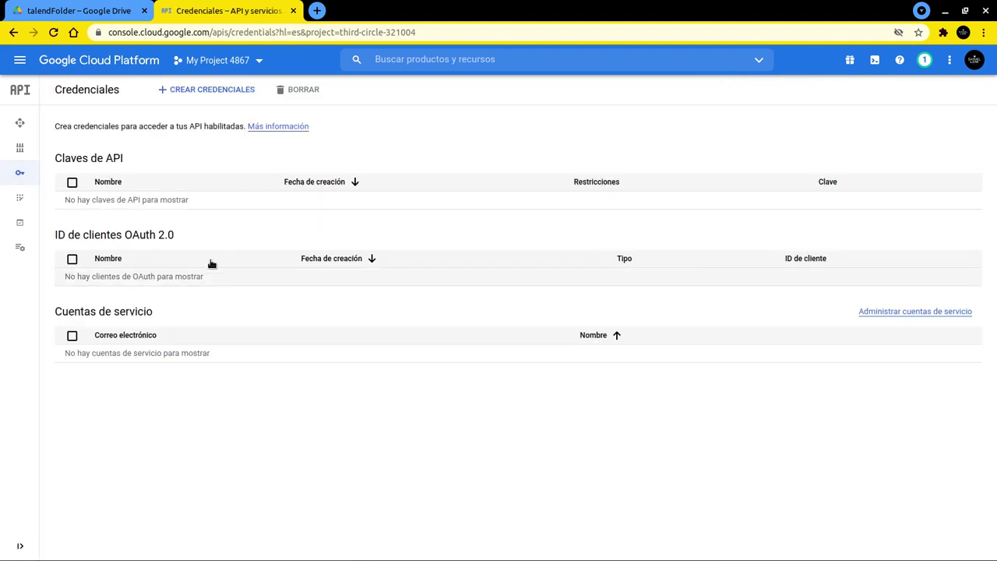
Create a Desktop app OAuth client ID named 'talend'
click(211, 91)
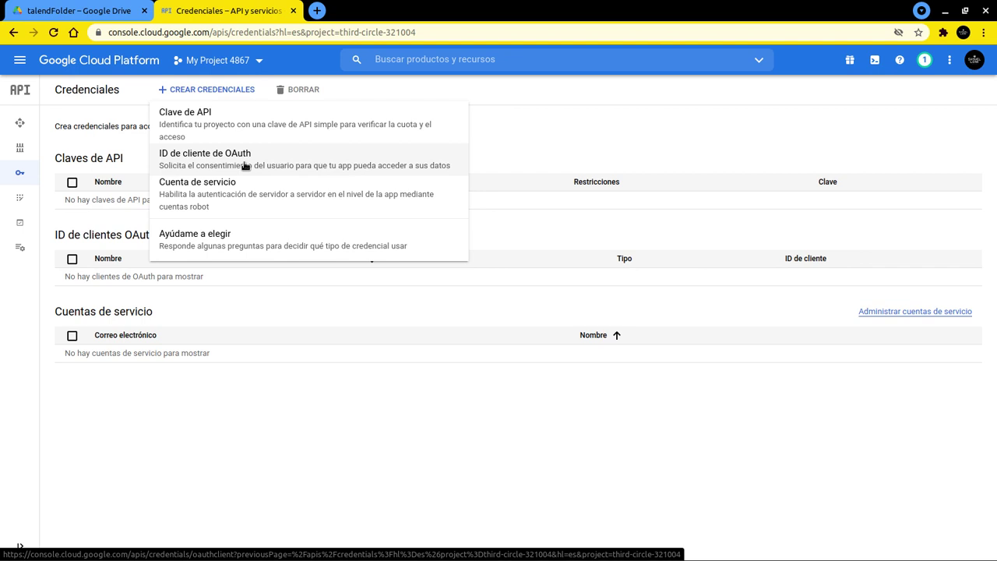
click(244, 166)
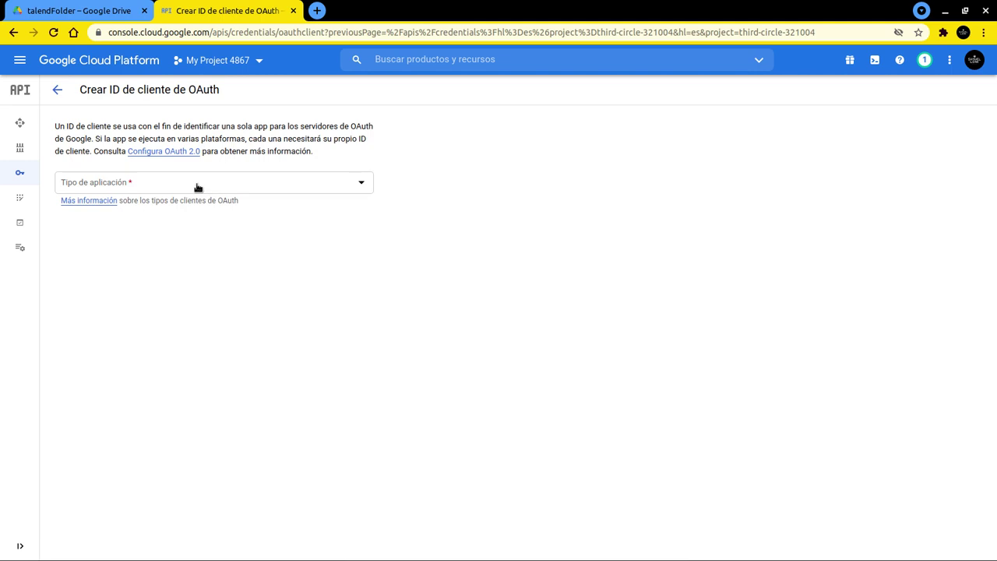
click(199, 190)
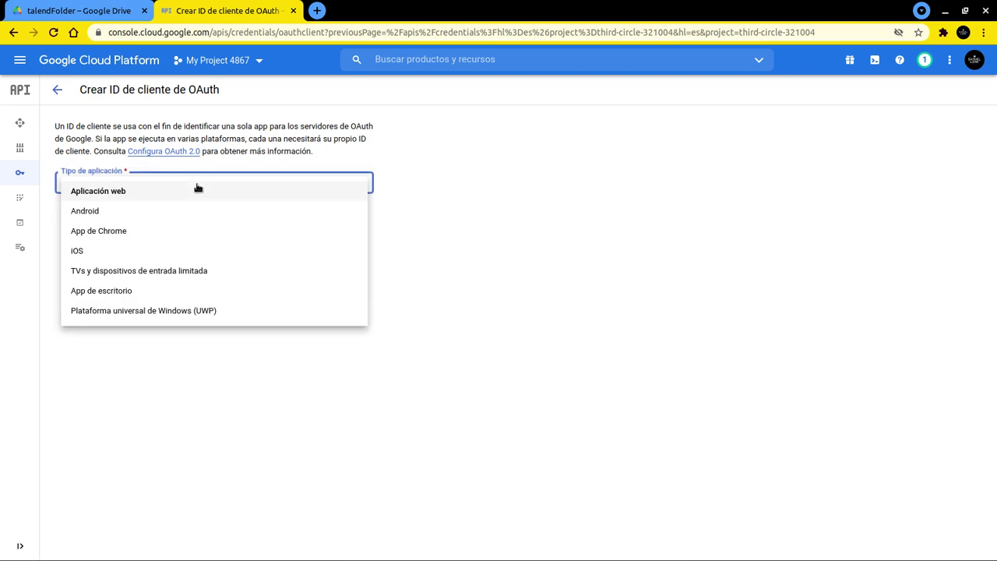
click(88, 294)
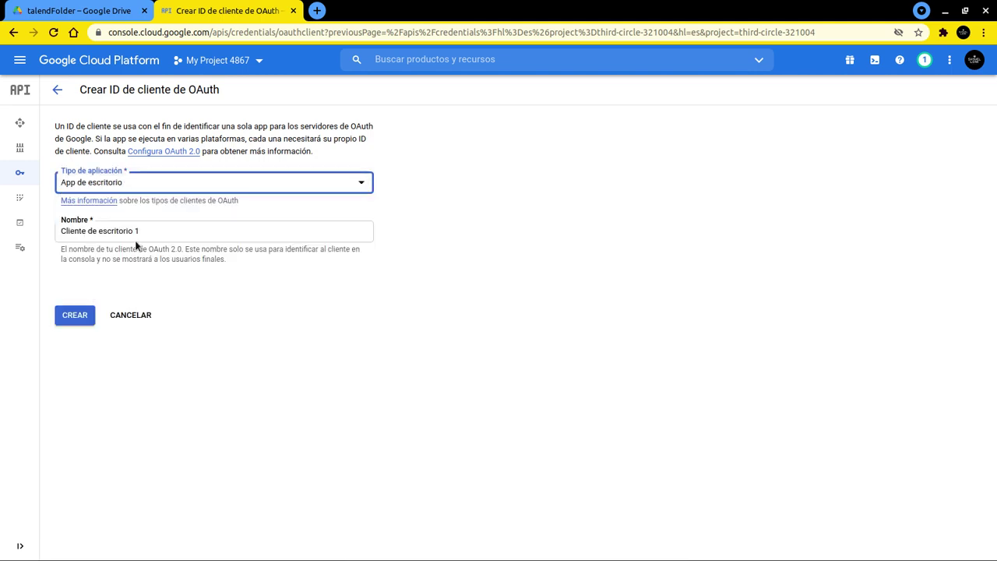
triple_click(156, 233)
mouse_move(34, 222)
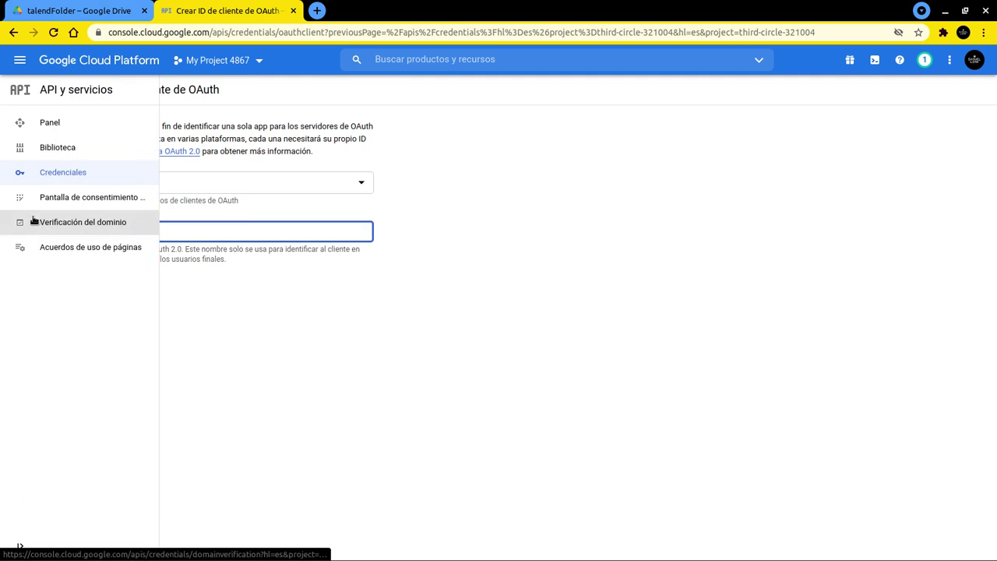
key(BackSpace)
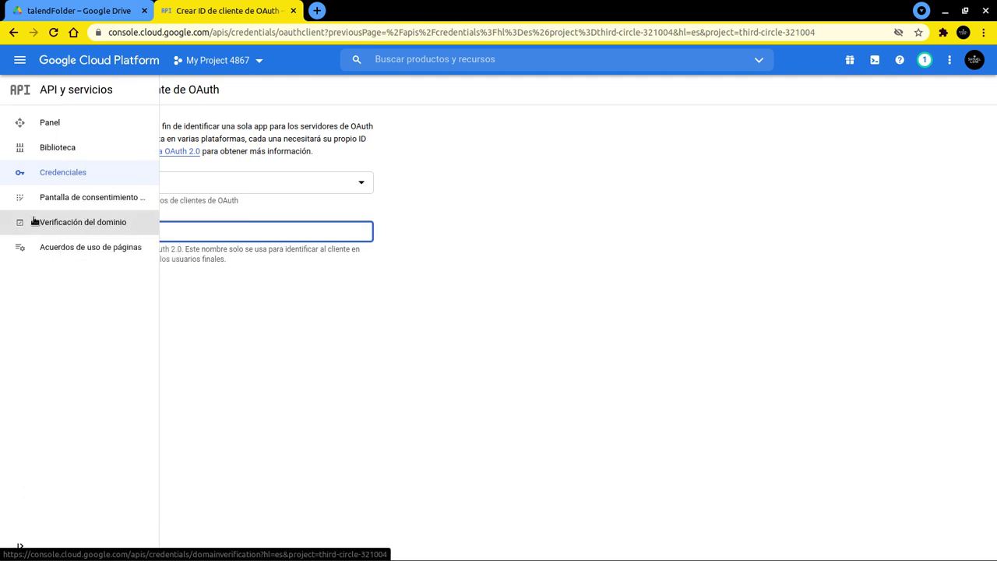
text(taled)
key(BackSpace)
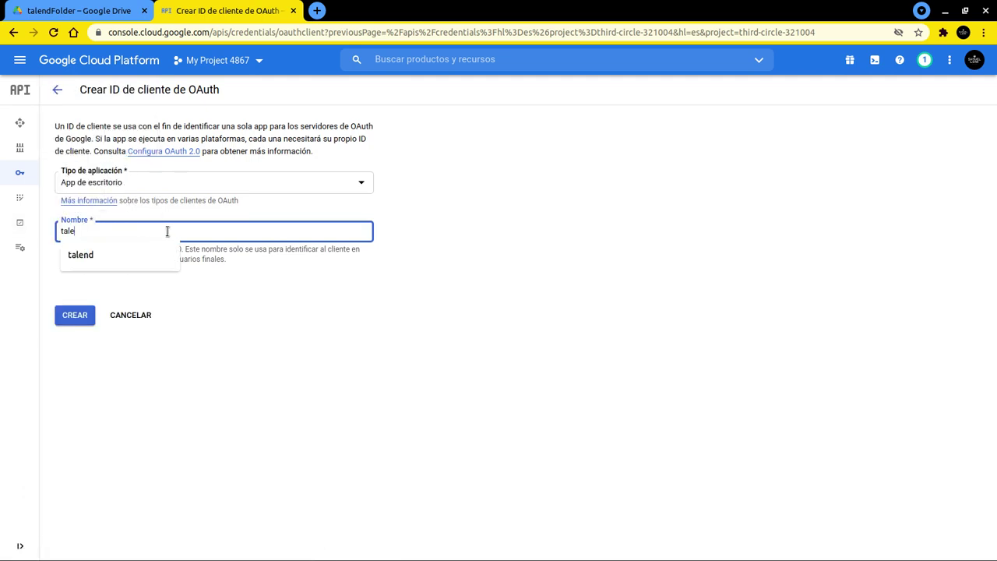
click(112, 249)
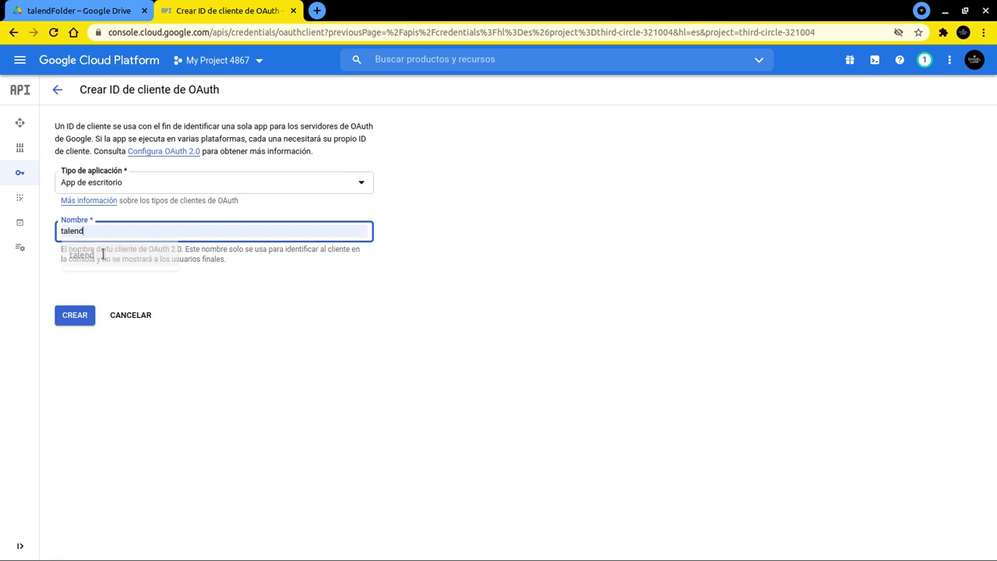
click(82, 319)
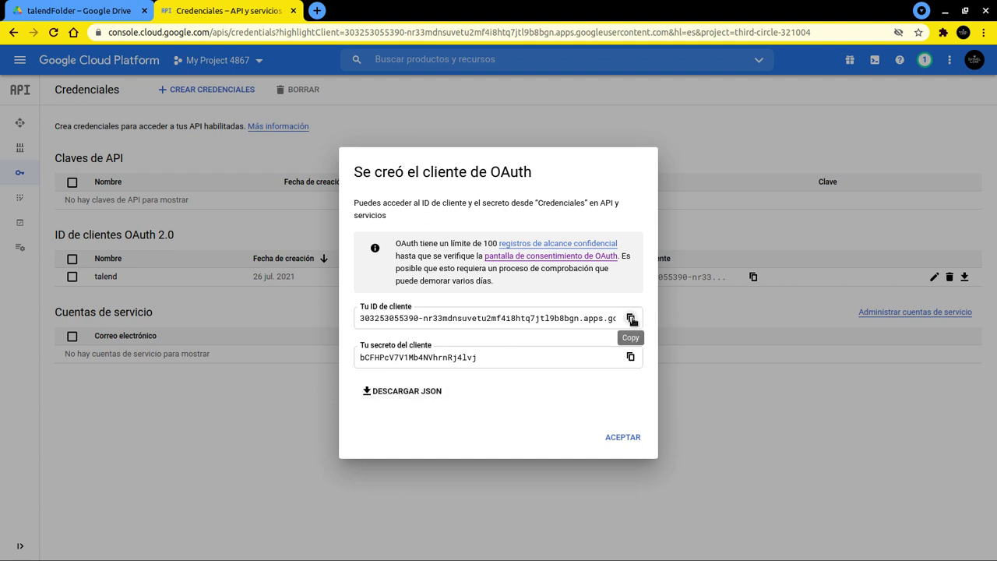
Copy the new client ID and client secret into the text editor
click(630, 318)
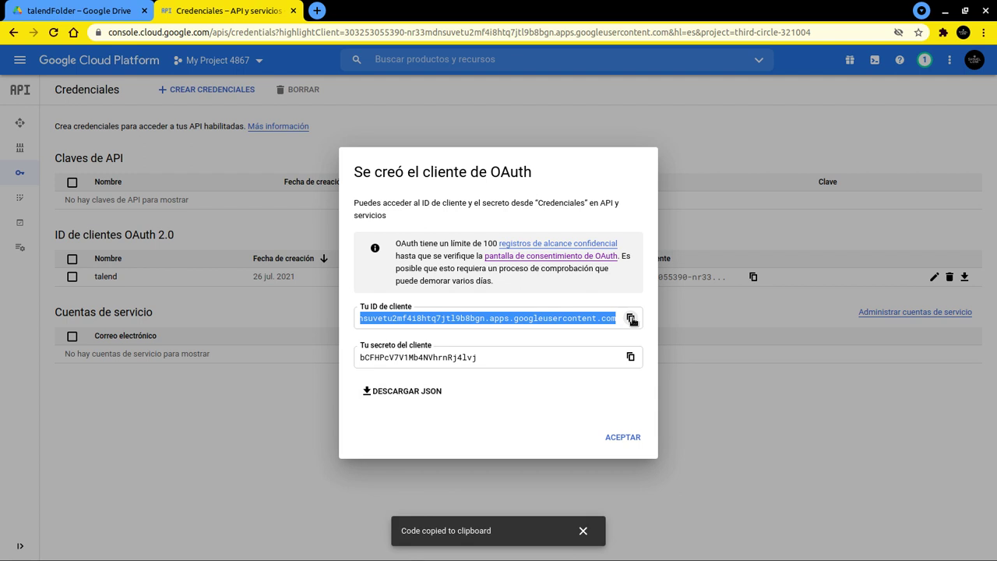
click(158, 550)
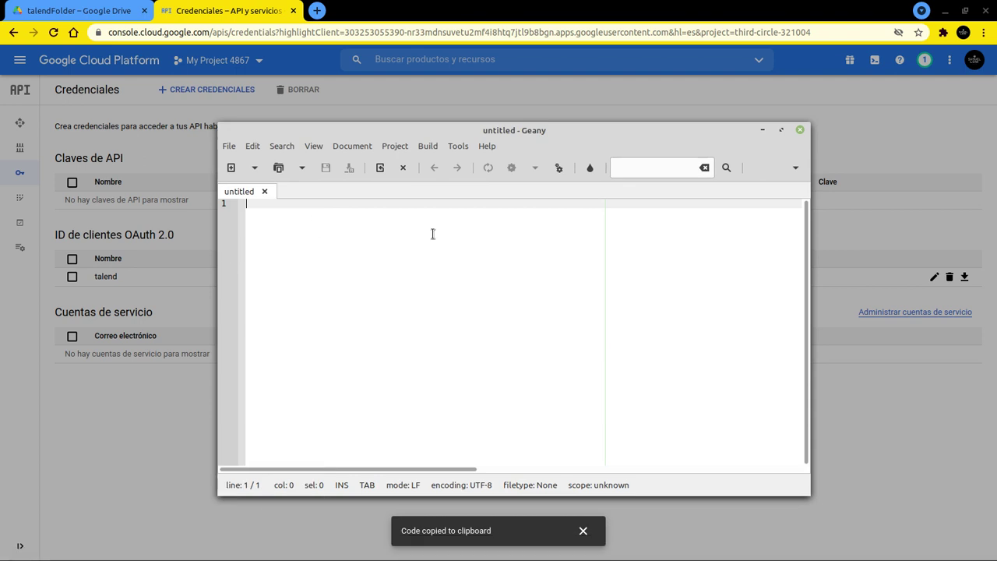
key(ctrl+v)
key(Return)
key(Return)
key(alt+Tab)
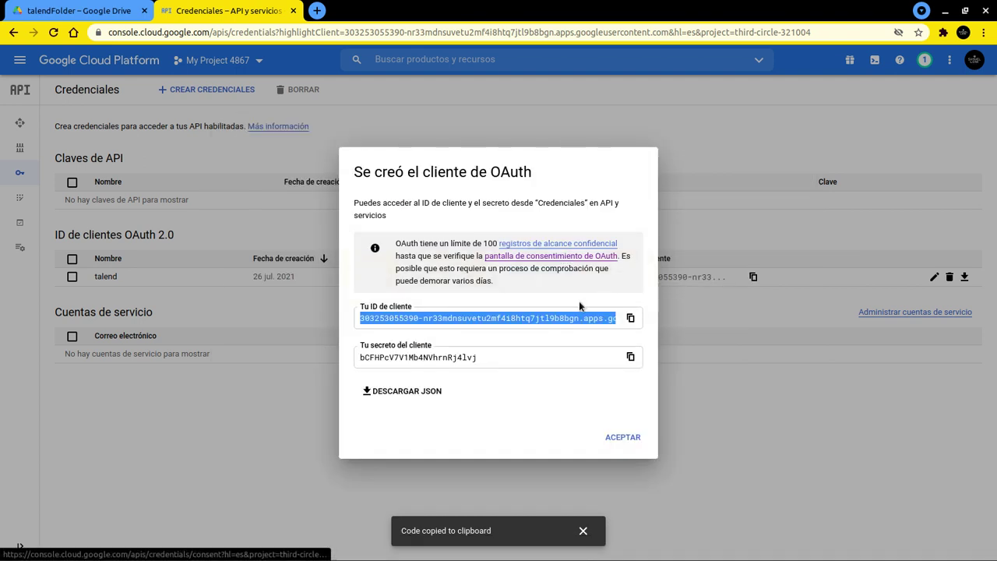
click(631, 357)
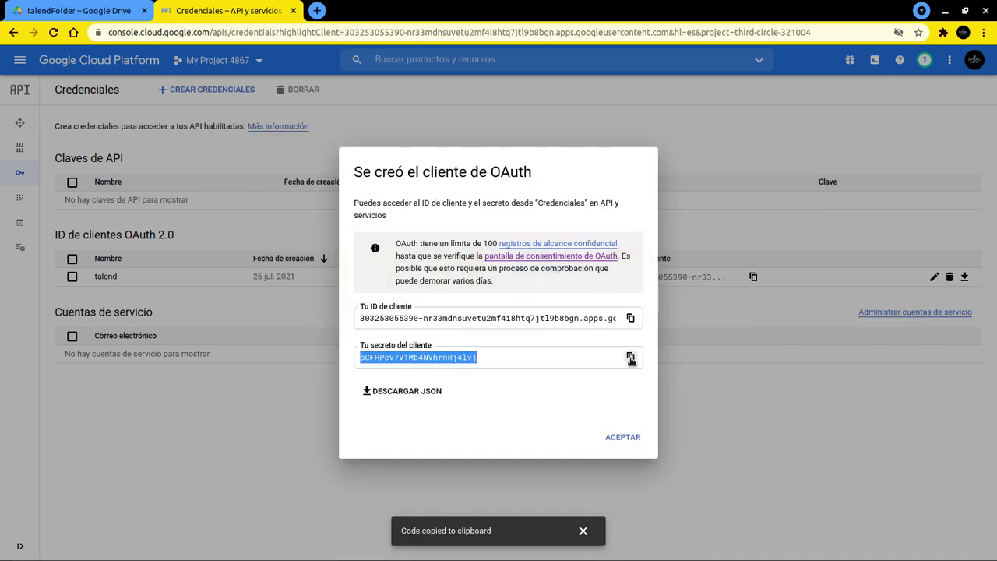
key(alt+Tab)
key(ctrl+v)
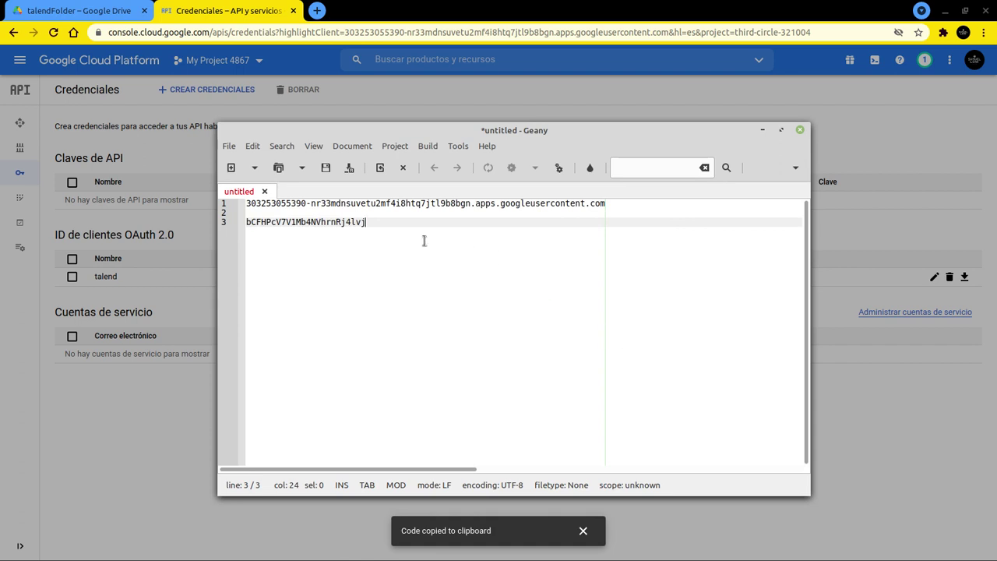
triple_click(367, 204)
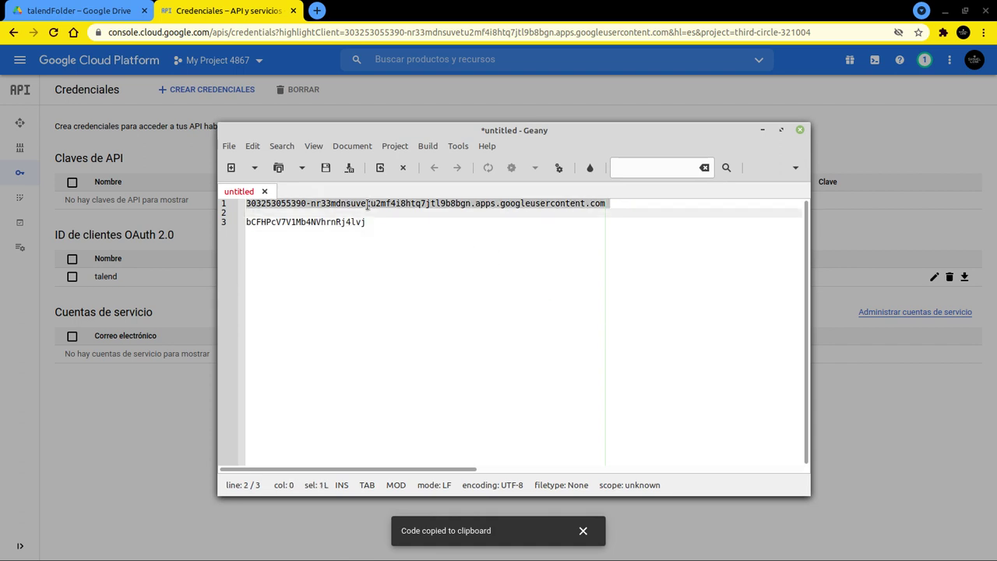
key(shift+Left)
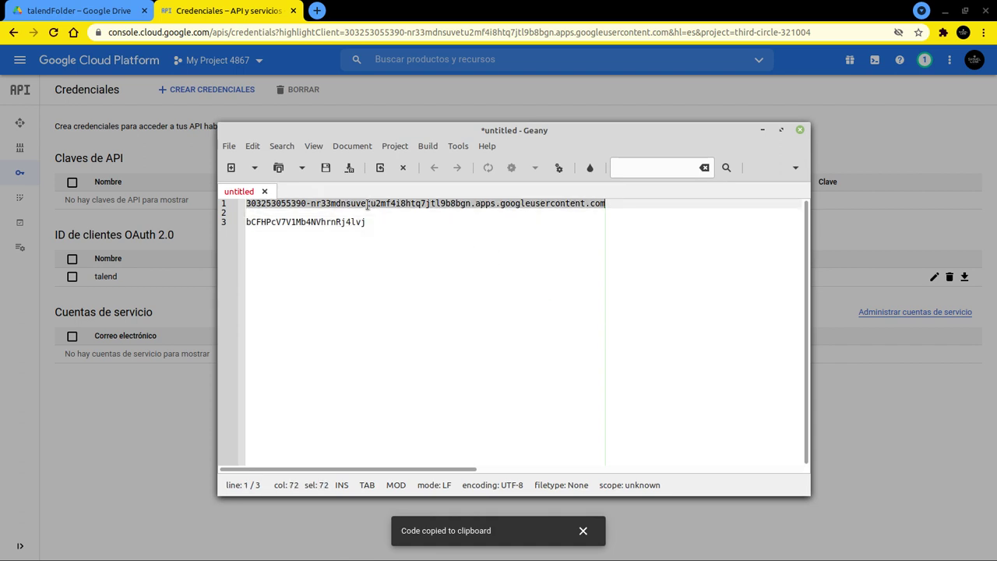
Close the client dialog, return to the project home dashboard, and switch to Talend Studio
key(alt+Tab)
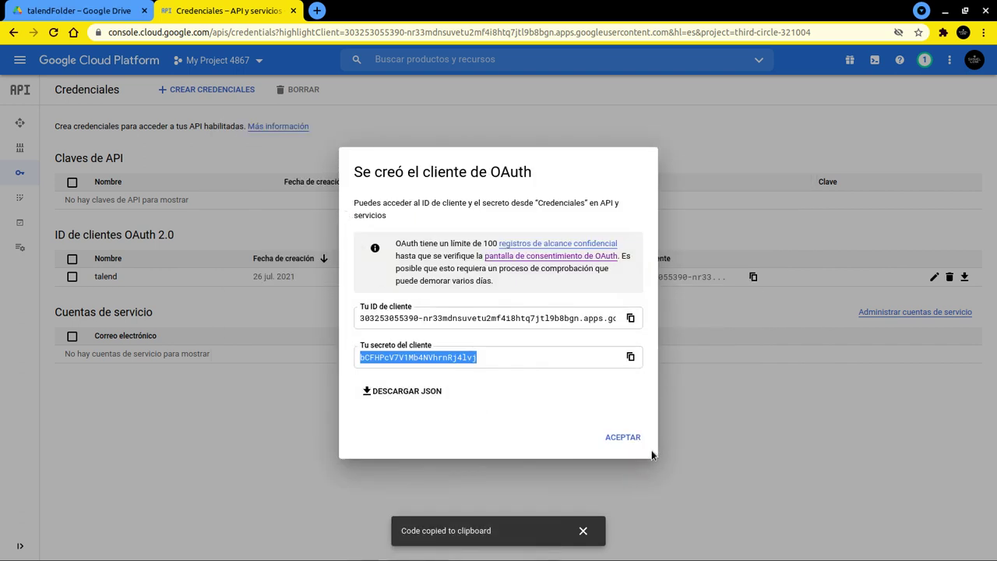
click(633, 441)
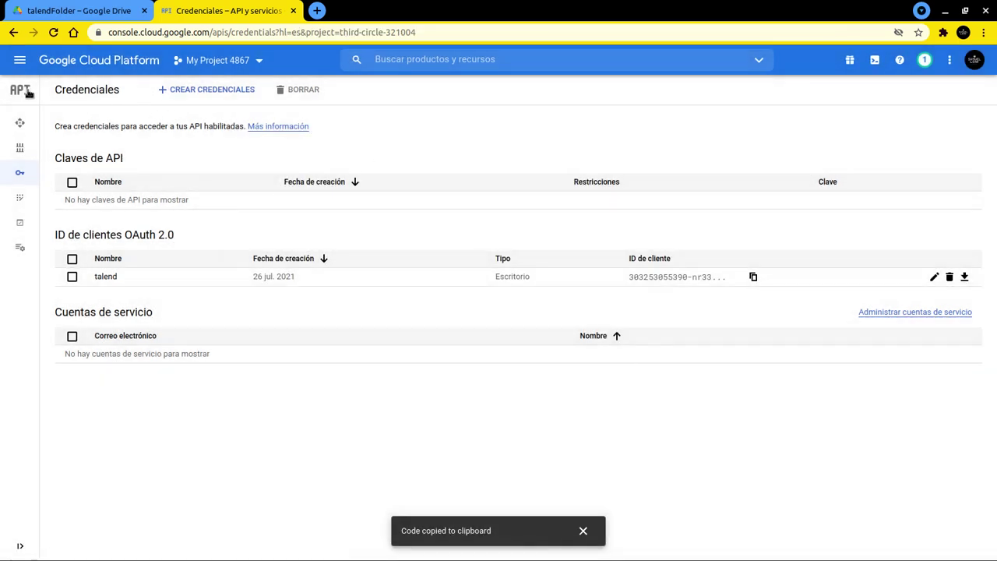
click(19, 64)
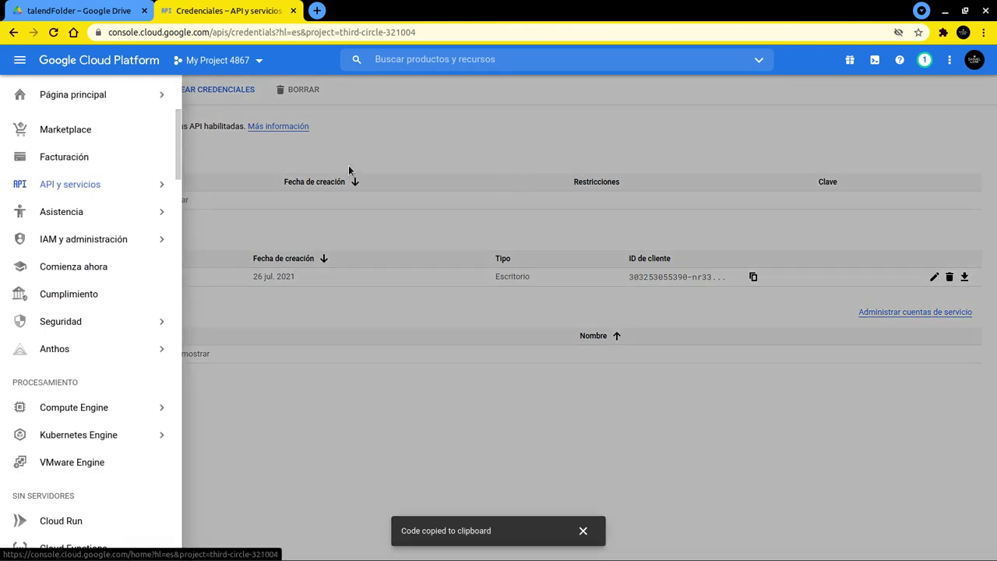
click(28, 99)
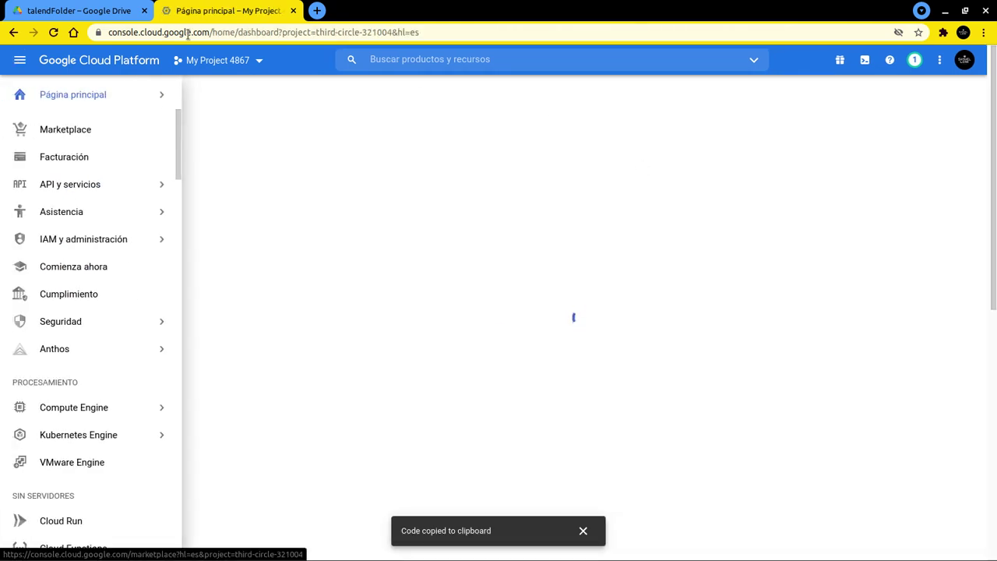
key(alt+Tab)
key(alt+Tab)
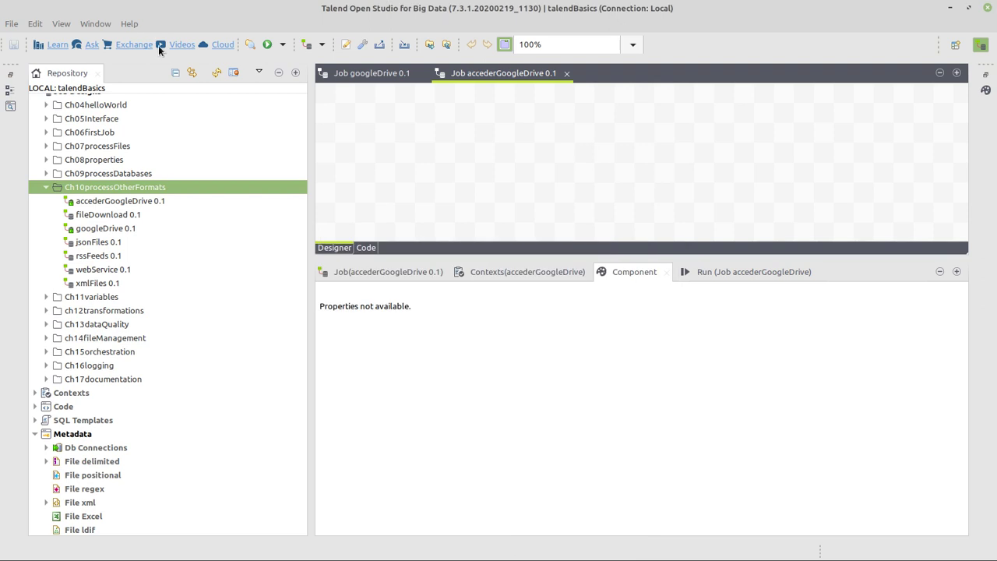
Create a Google Drive connection named talend, application name talend, with the pasted client ID
scroll(292, 326, down, 6)
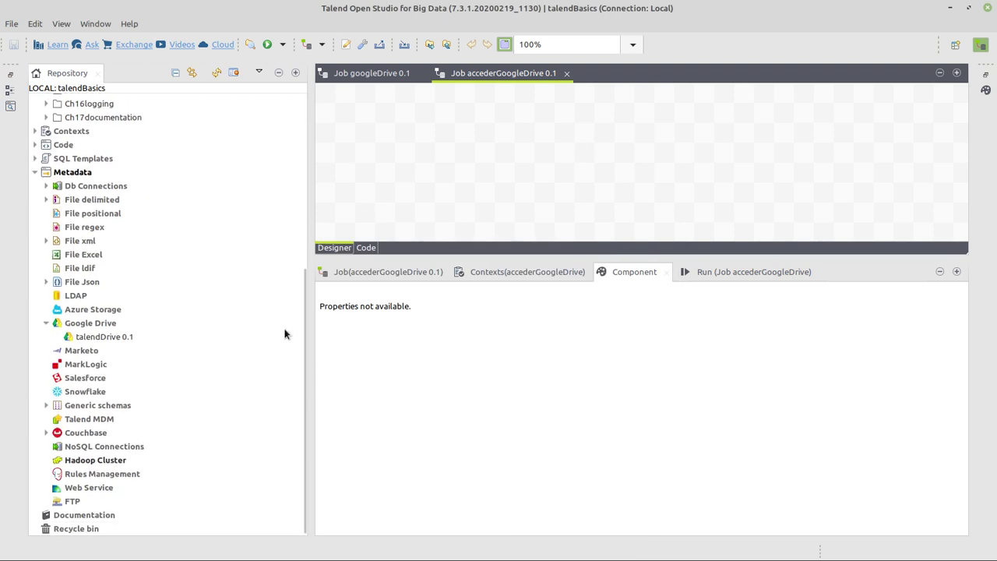
right_click(78, 323)
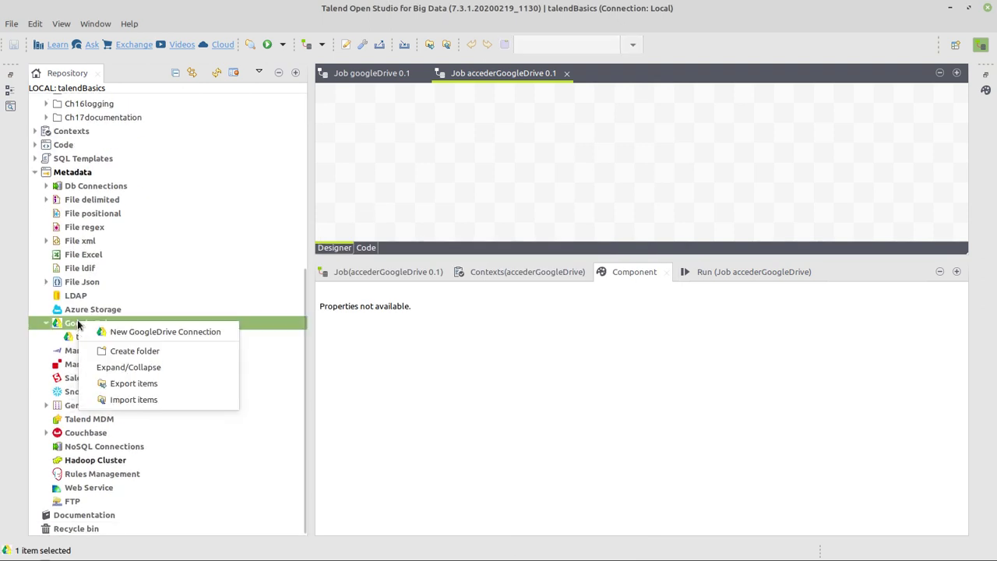
click(147, 331)
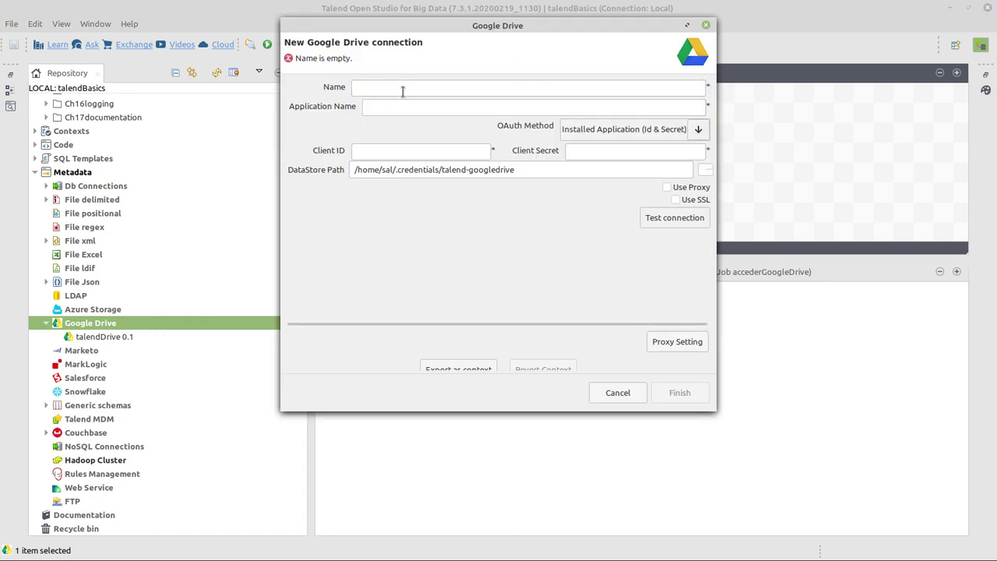
text(talend)
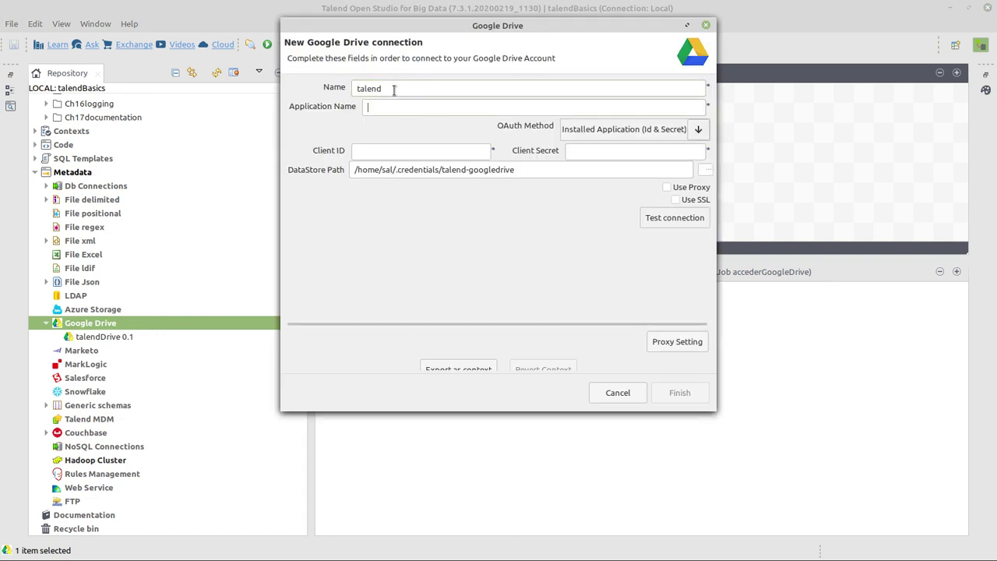
text(talend)
key(ctrl+v)
Paste the client secret from the editor into the connection and test it
key(alt+Tab)
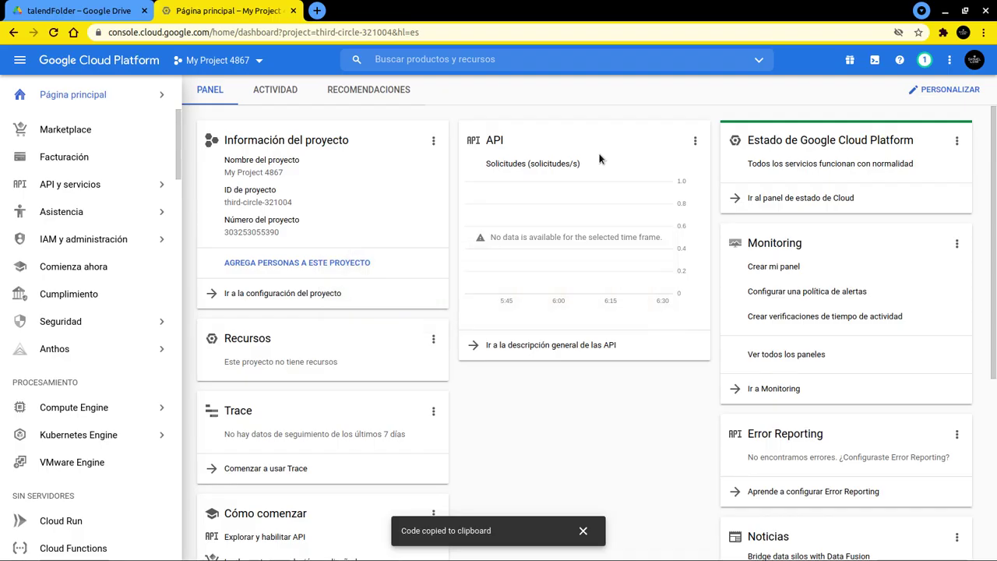
key(alt+Tab)
key(alt+Tab)
key(alt+Tab)
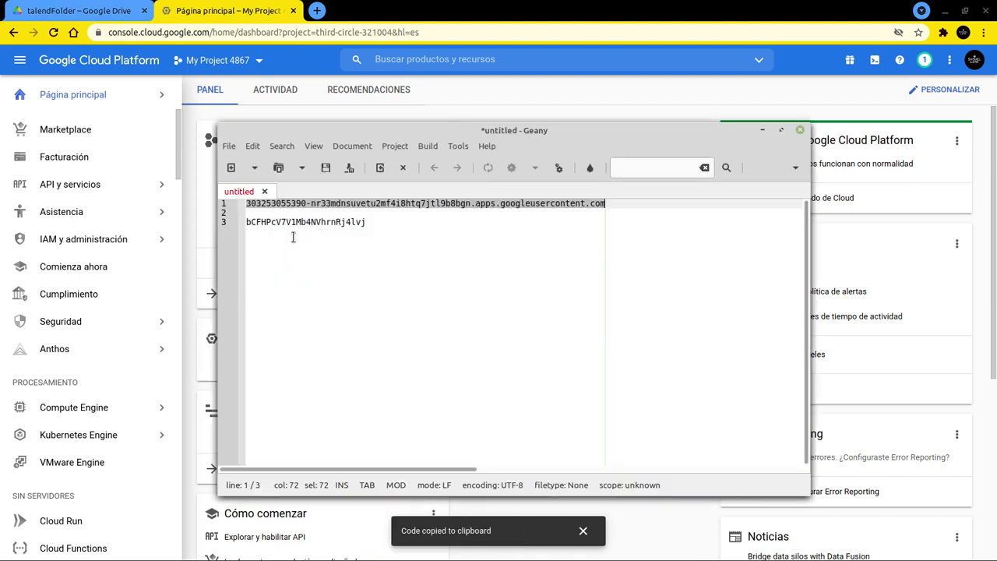
double_click(284, 223)
key(alt+Tab)
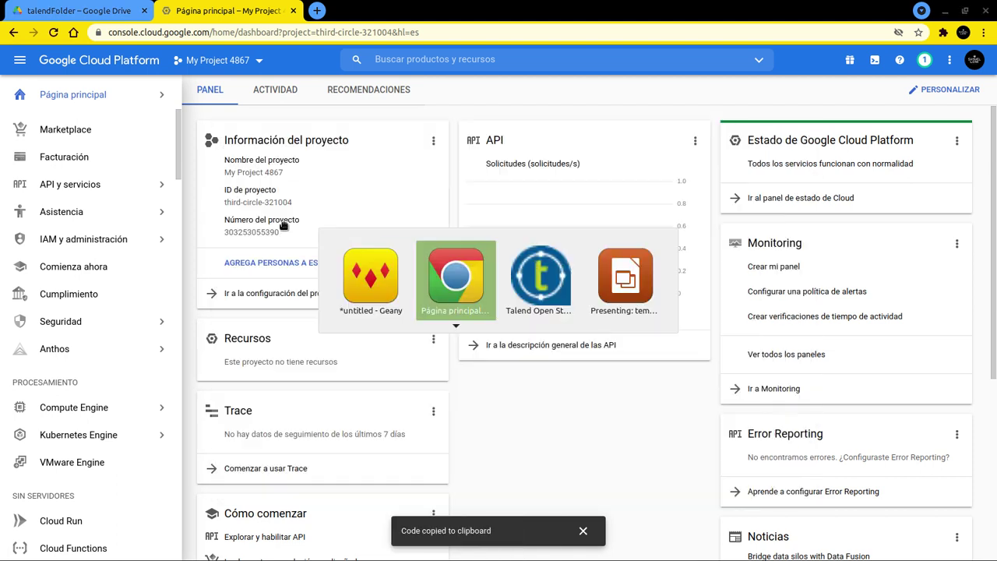
key(alt+Tab)
key(alt+Tab)
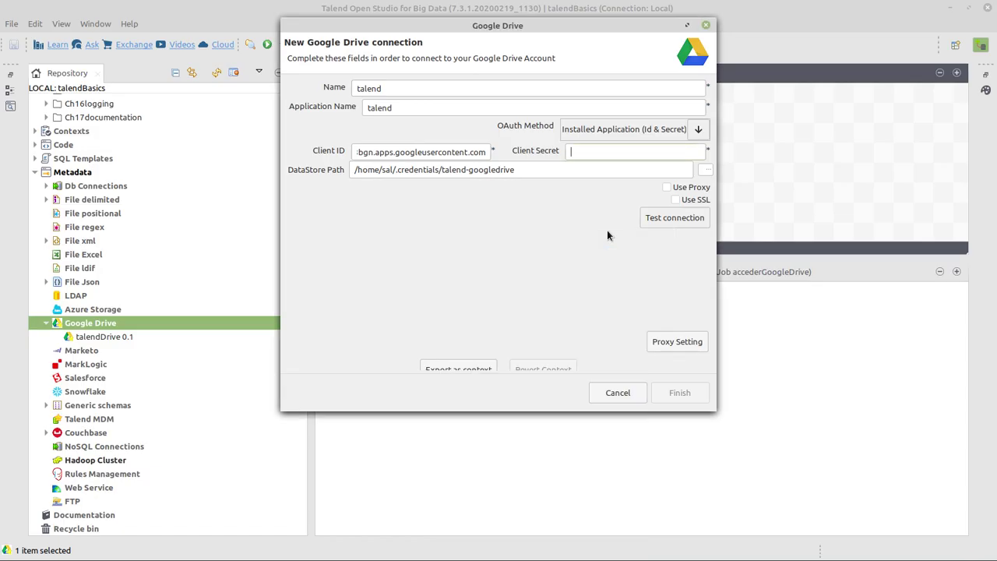
key(ctrl+v)
click(662, 218)
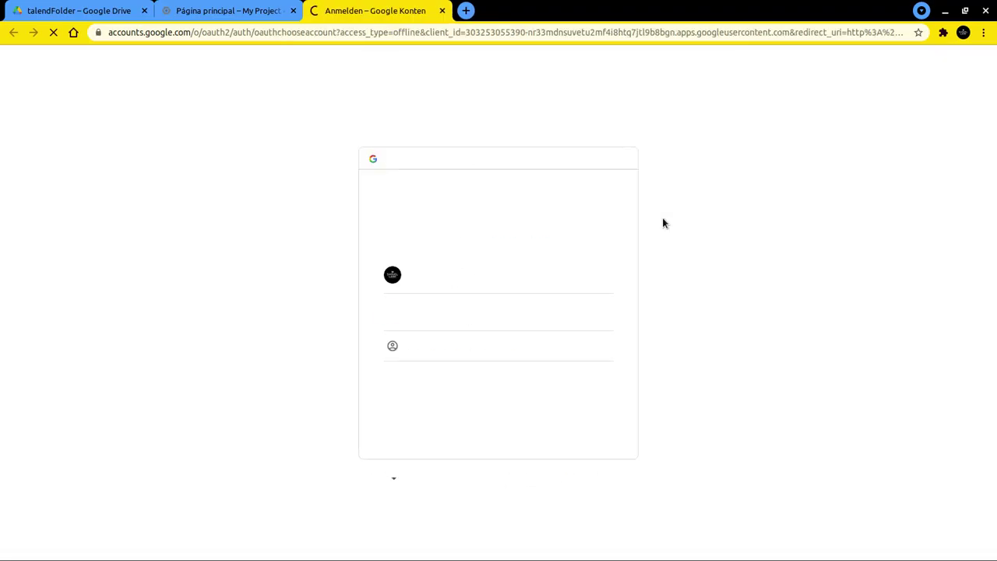
Authorize the Talend client's Google Drive file access past the unsafe-app warning, then return to Talend
click(434, 274)
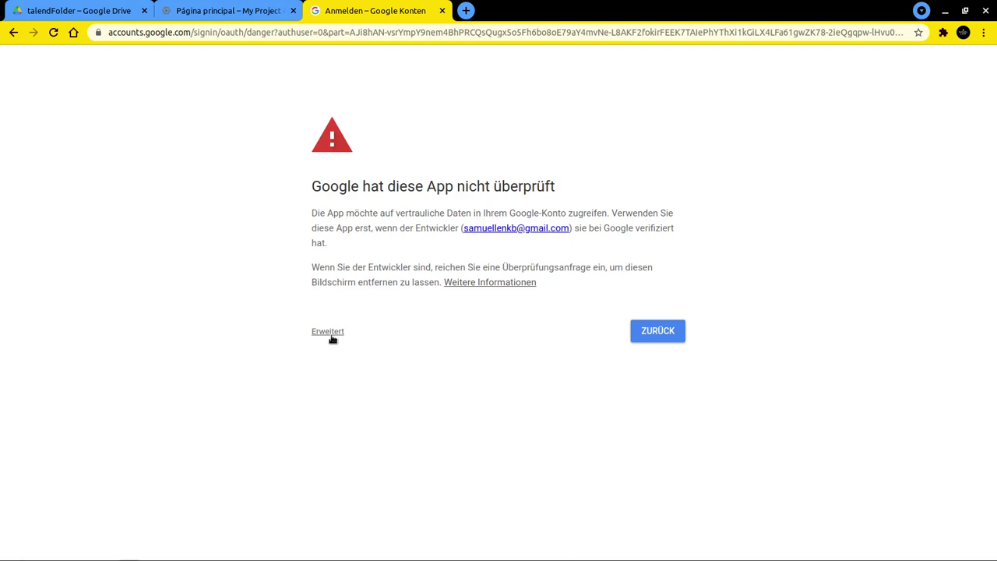
click(327, 333)
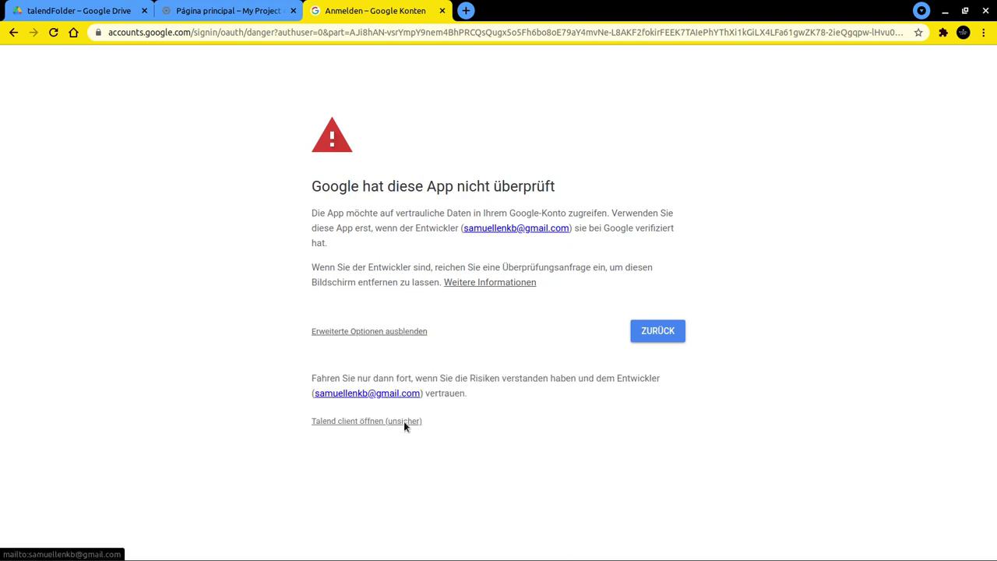
click(350, 423)
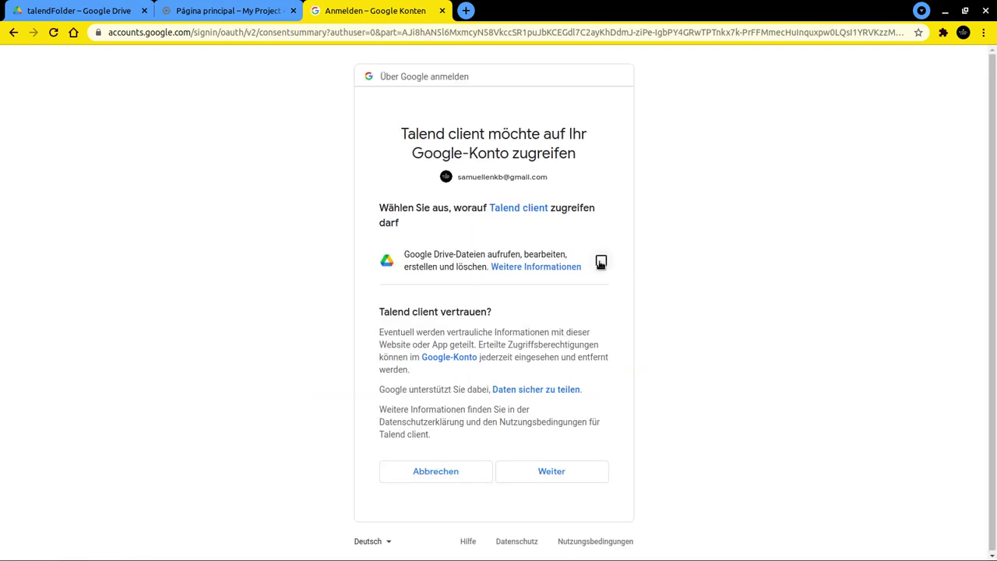
click(600, 262)
click(567, 471)
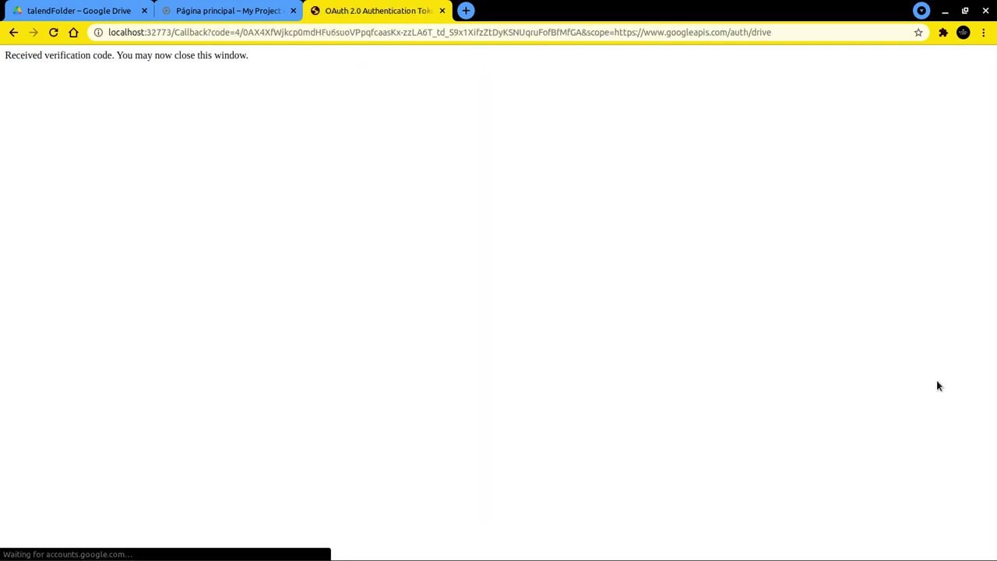
key(alt+Tab)
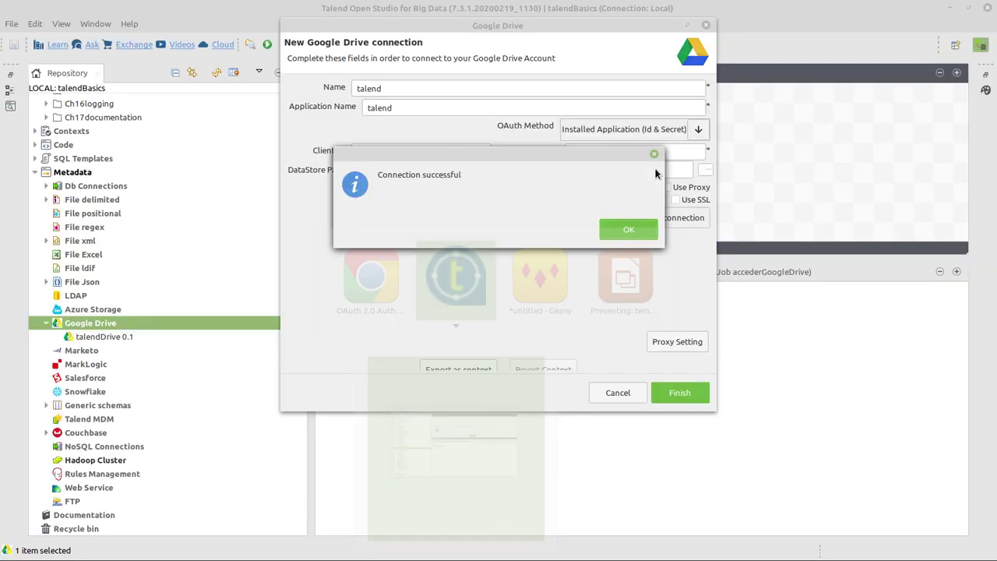
Save the talend connection and drop talend 0.1 onto the job as a tGoogleDriveConnection
click(627, 231)
click(679, 392)
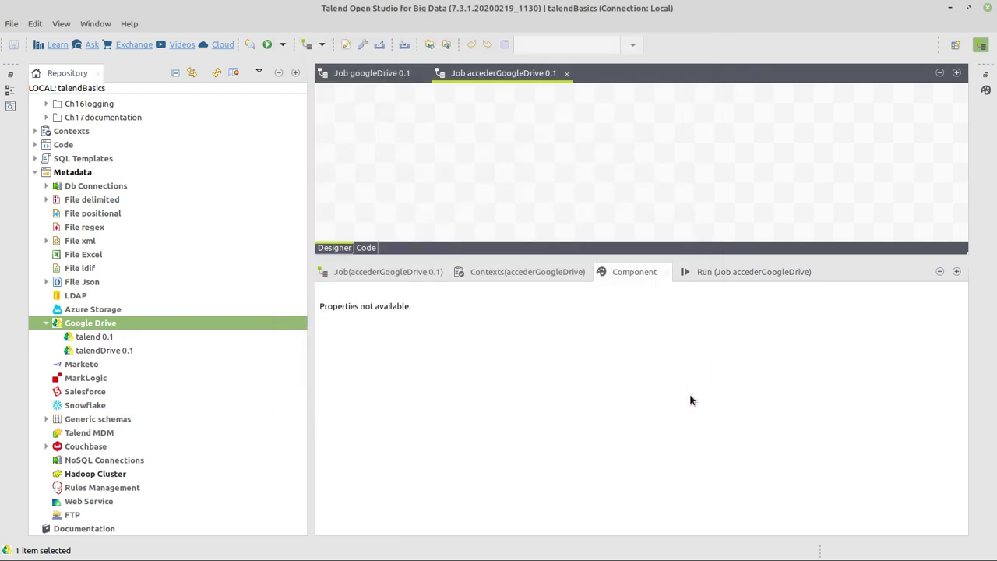
click(95, 340)
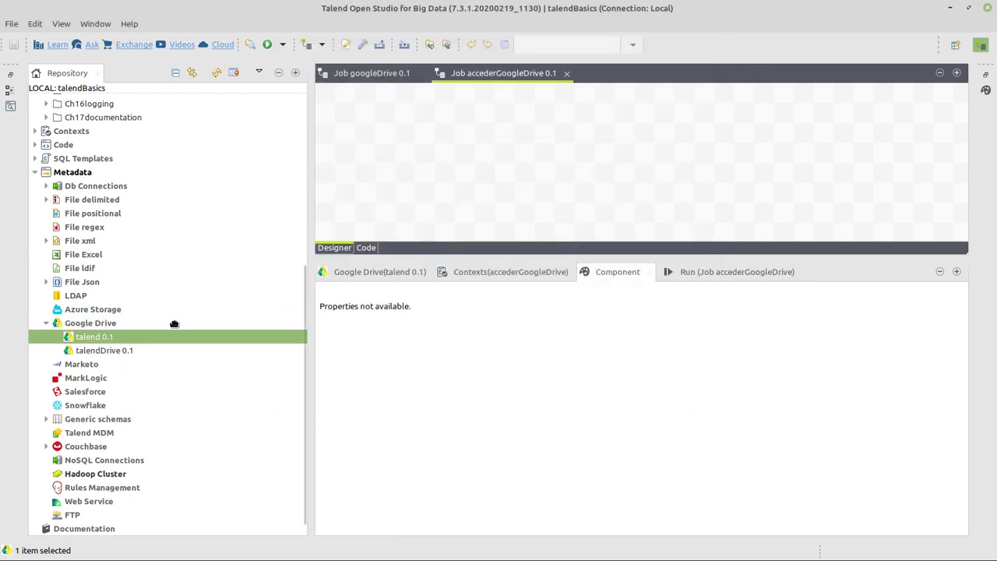
drag(174, 324, 412, 126)
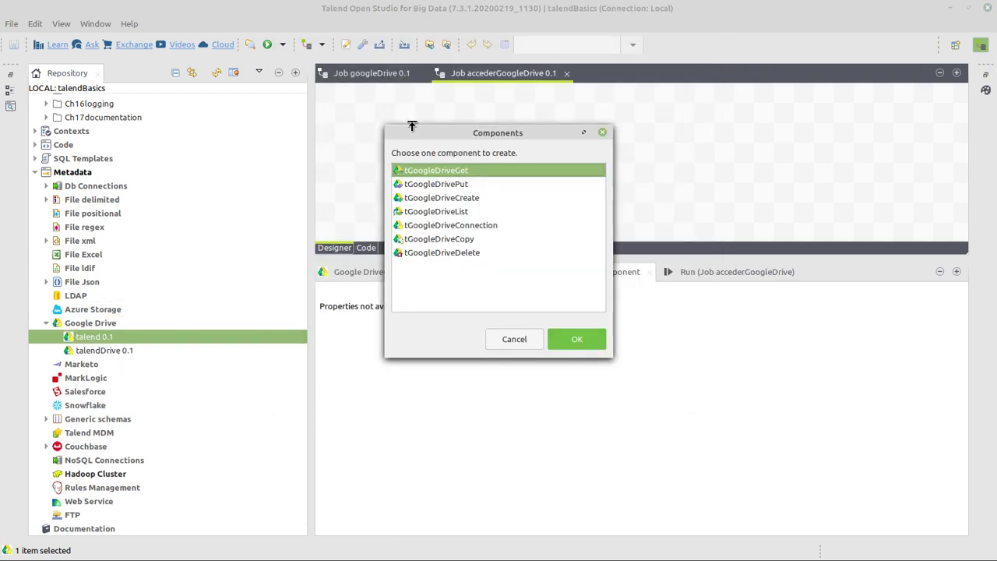
click(429, 225)
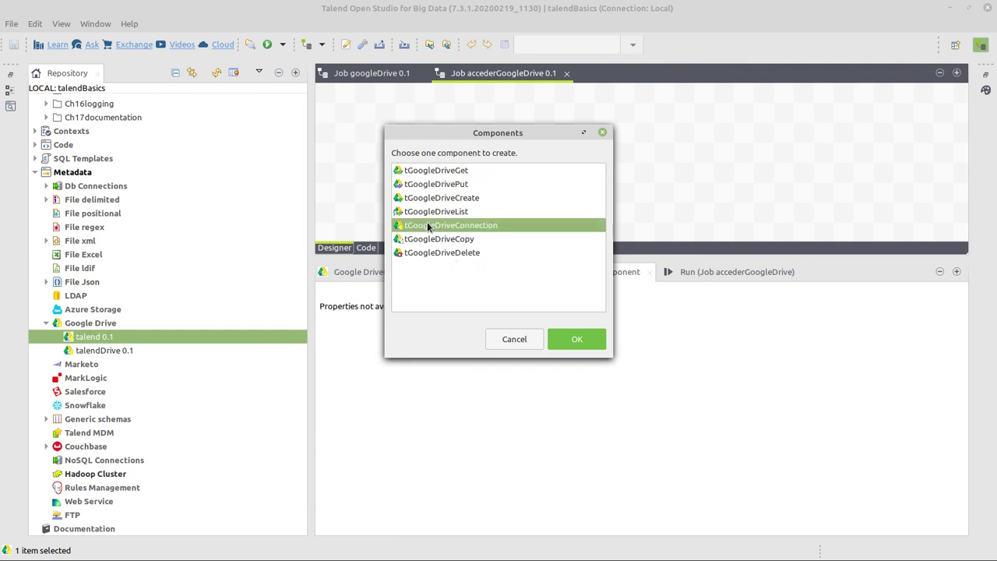
click(586, 339)
Enlarge the design area, reposition the connection component, and drag talend 0.1 onto the canvas again
drag(532, 250, 532, 294)
drag(405, 120, 385, 134)
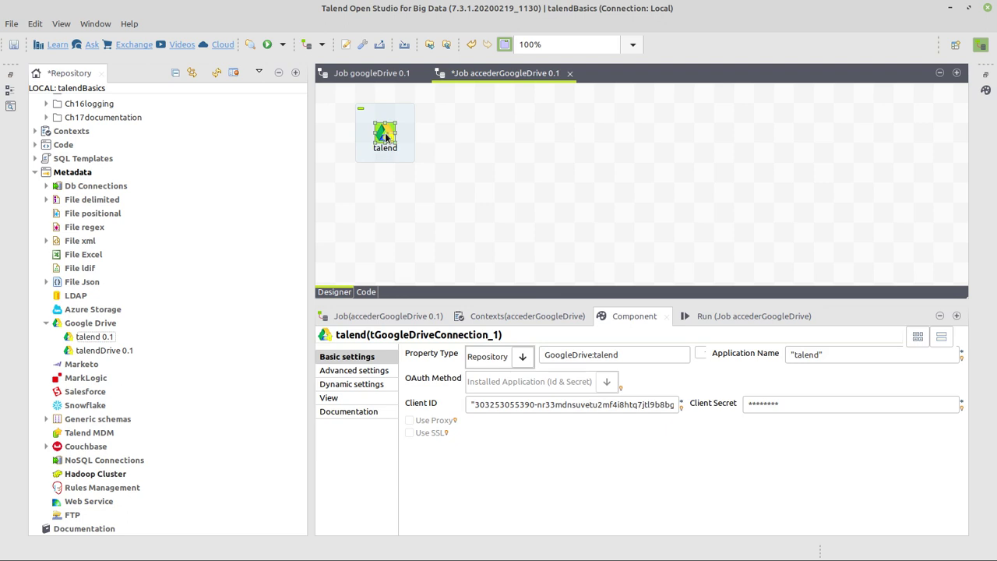
drag(92, 340, 404, 219)
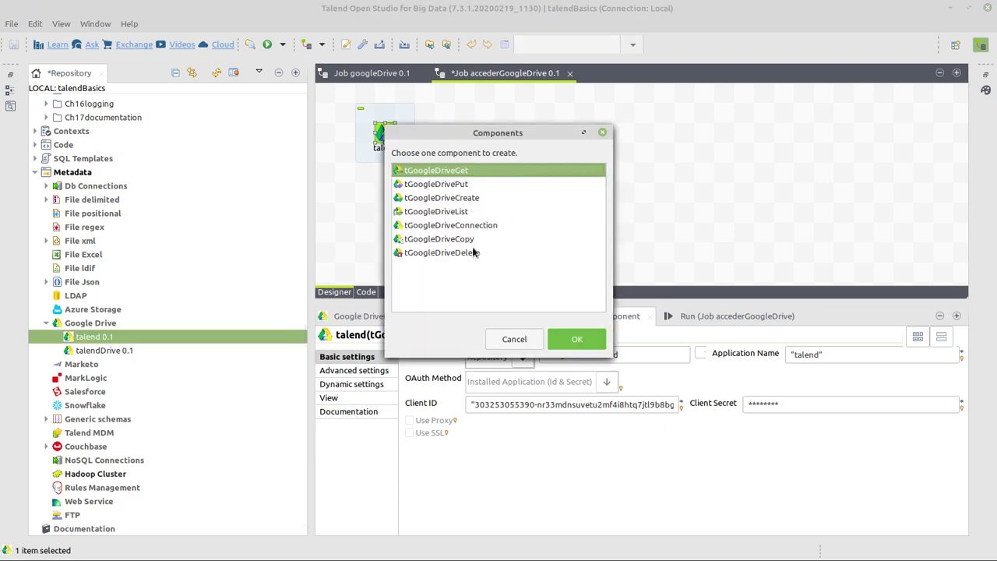
Add a tGoogleDriveList under the connection, set to reuse tGoogleDriveConnection_1 - talend
click(440, 212)
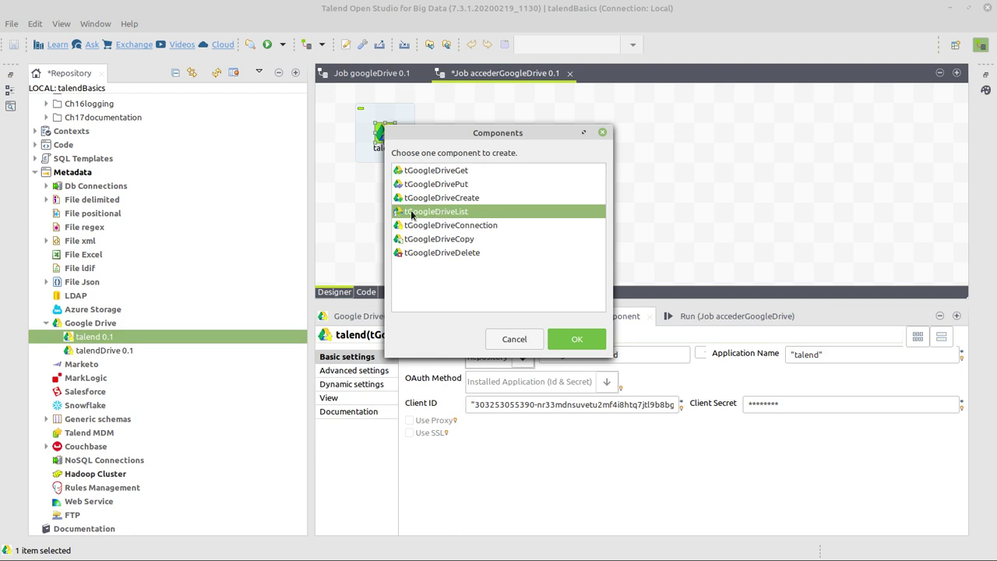
click(577, 339)
click(405, 226)
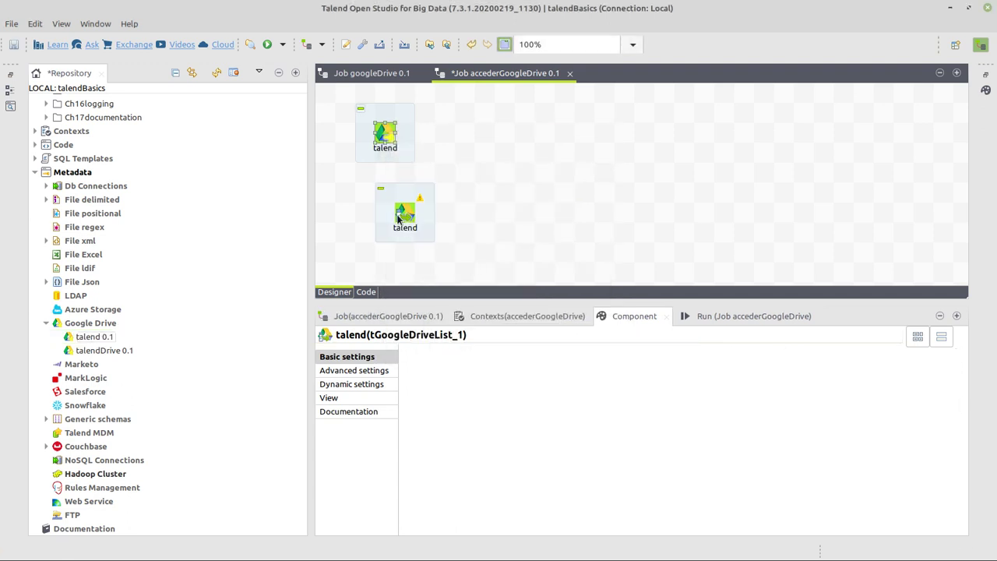
drag(398, 220, 377, 220)
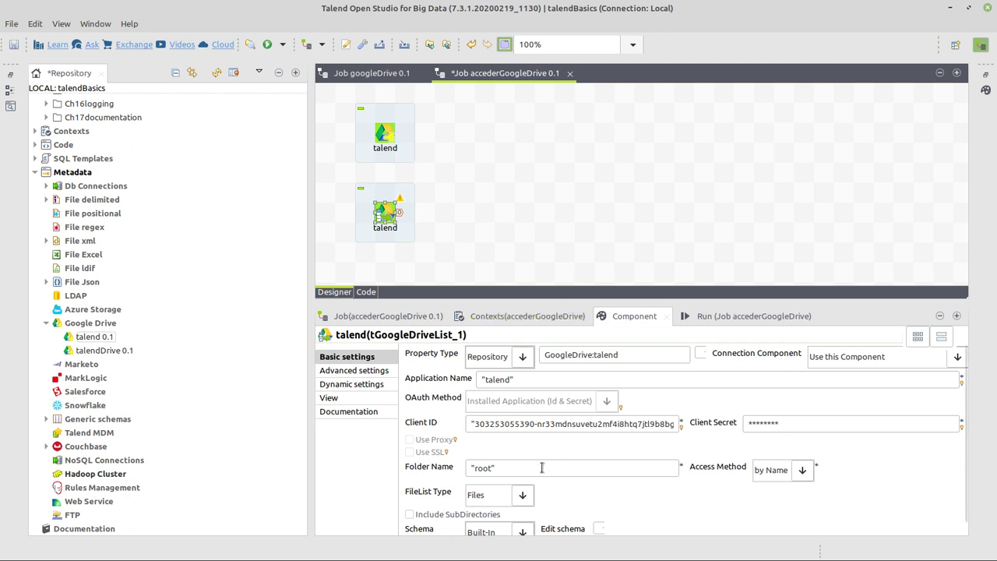
click(957, 357)
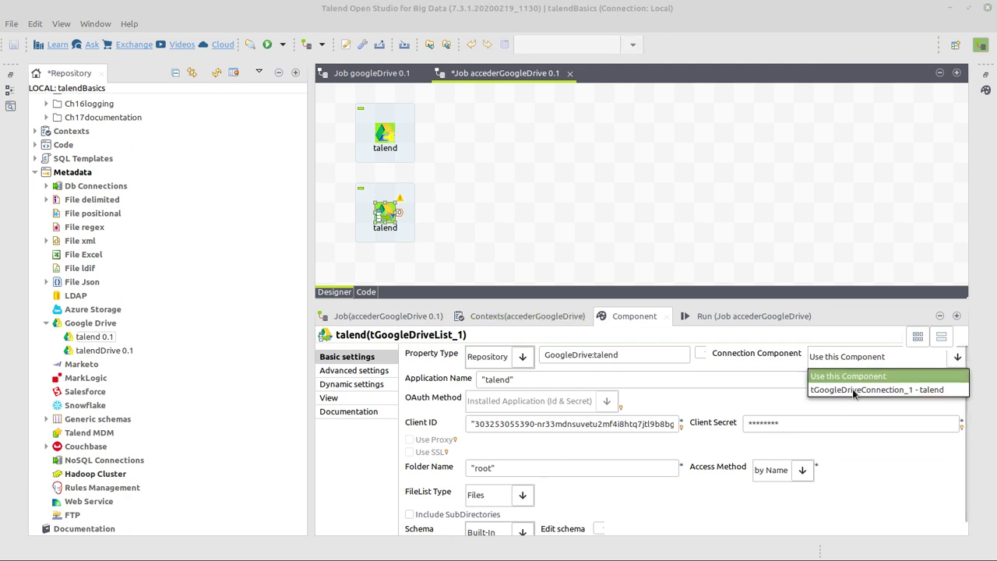
click(853, 390)
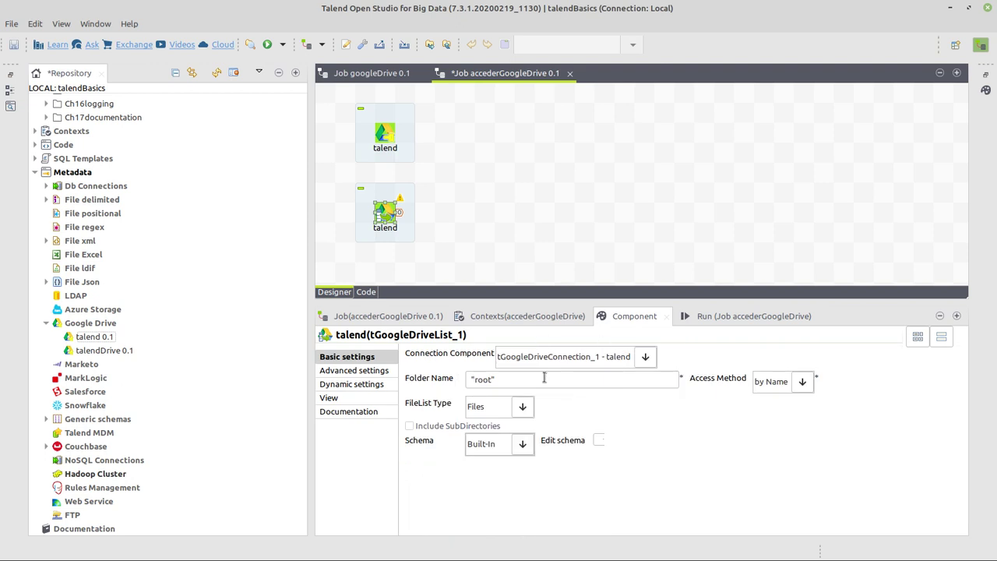